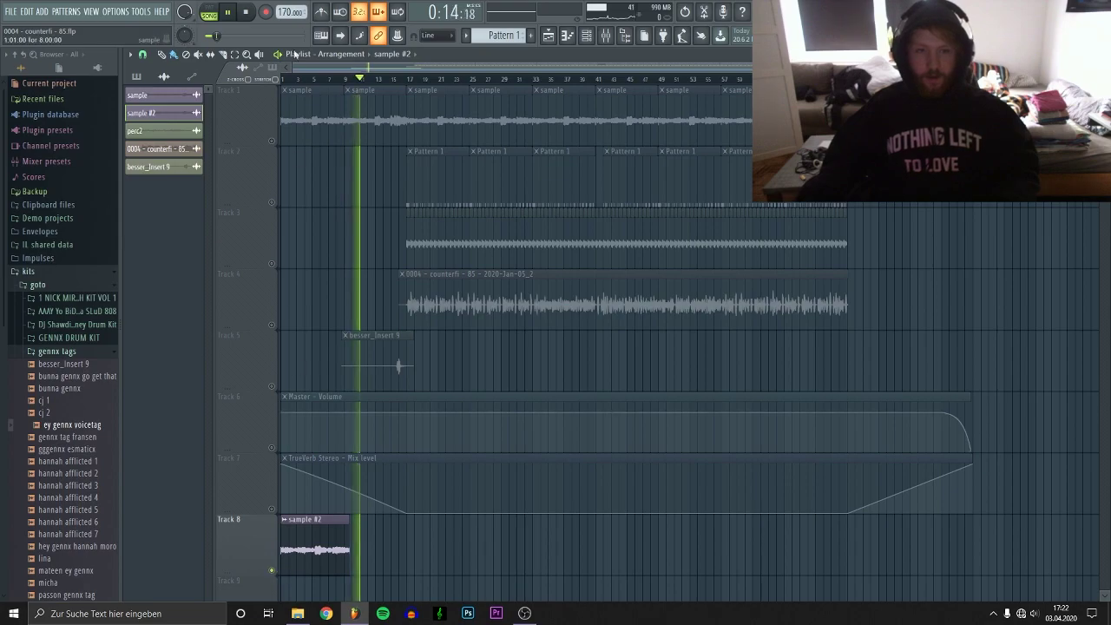
Stop playback and delete the sample #2 clip from Track 8.
key("space")
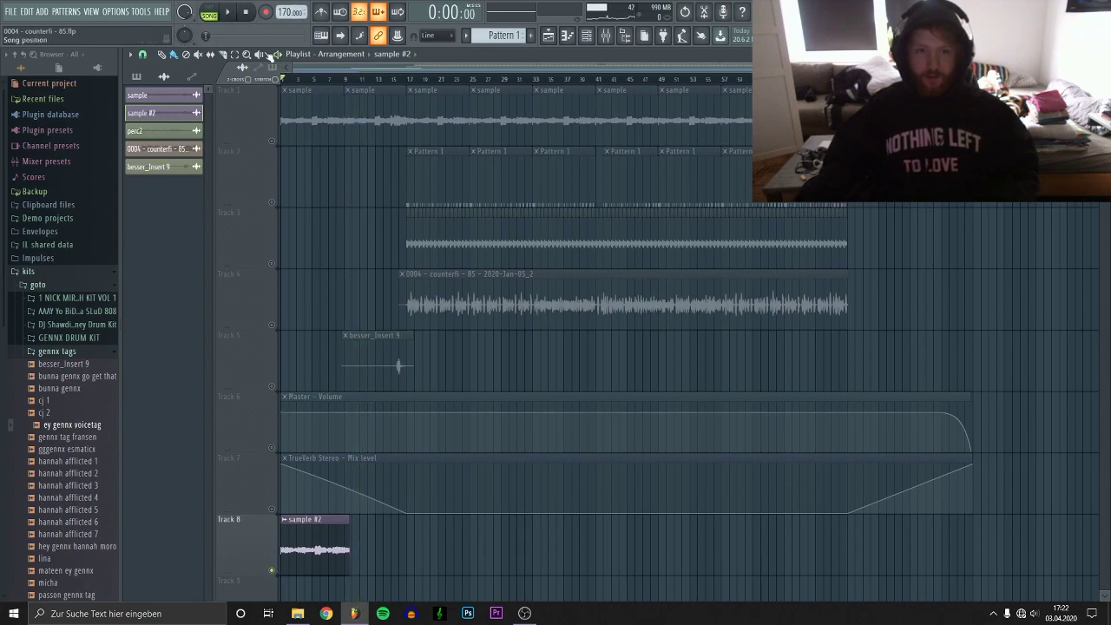
right_click(338, 545)
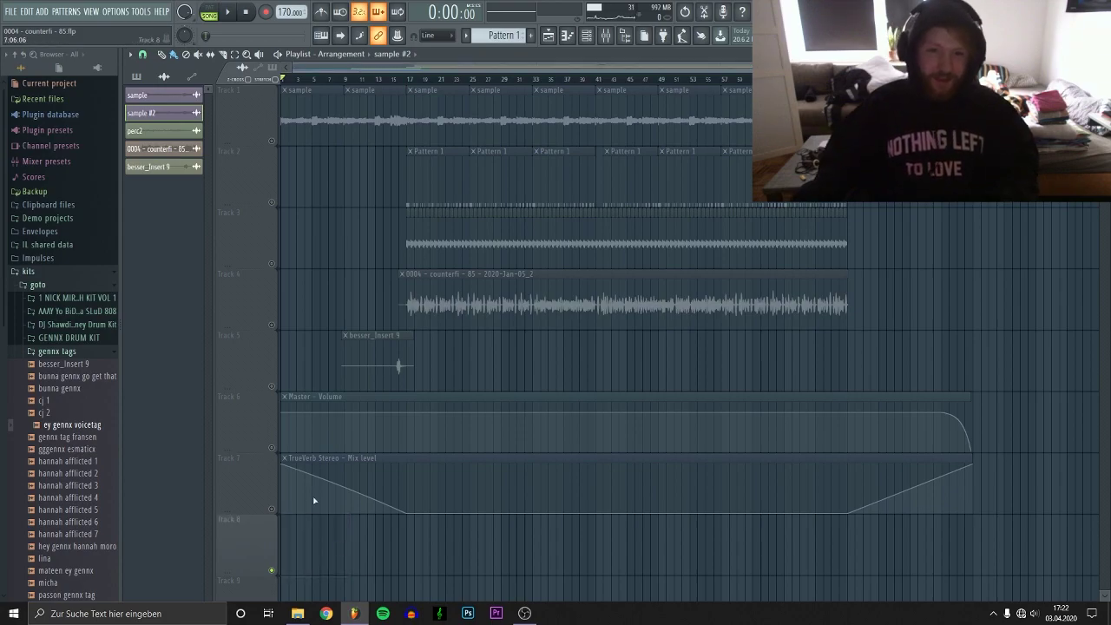
Open the channel settings of the Track 1 sample clip and audition the soloed sample from the start.
double_click(301, 122)
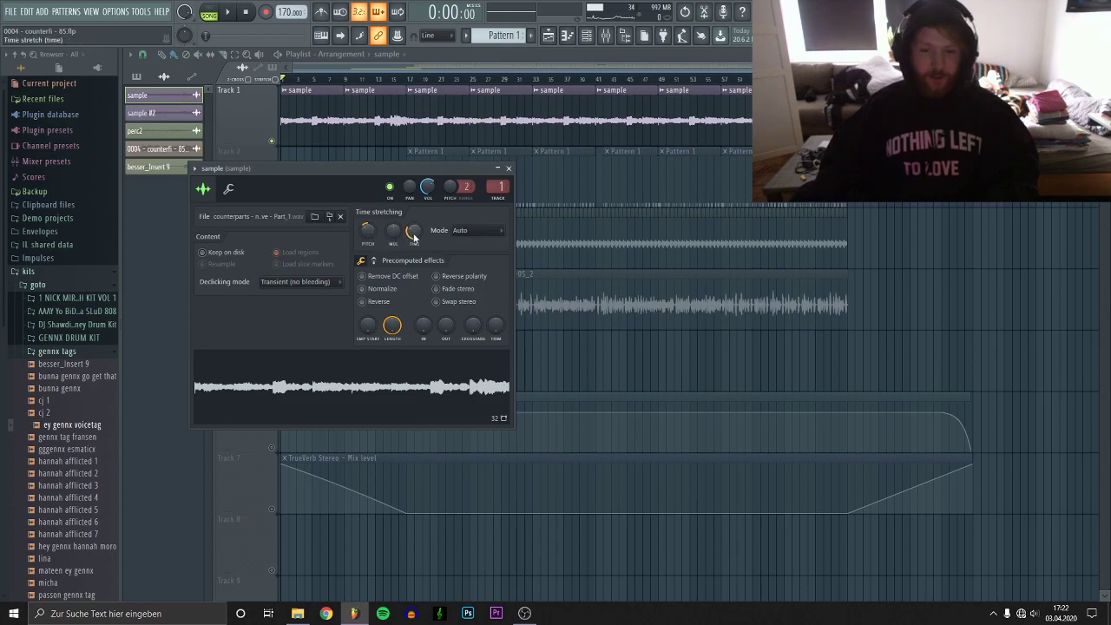
key("space")
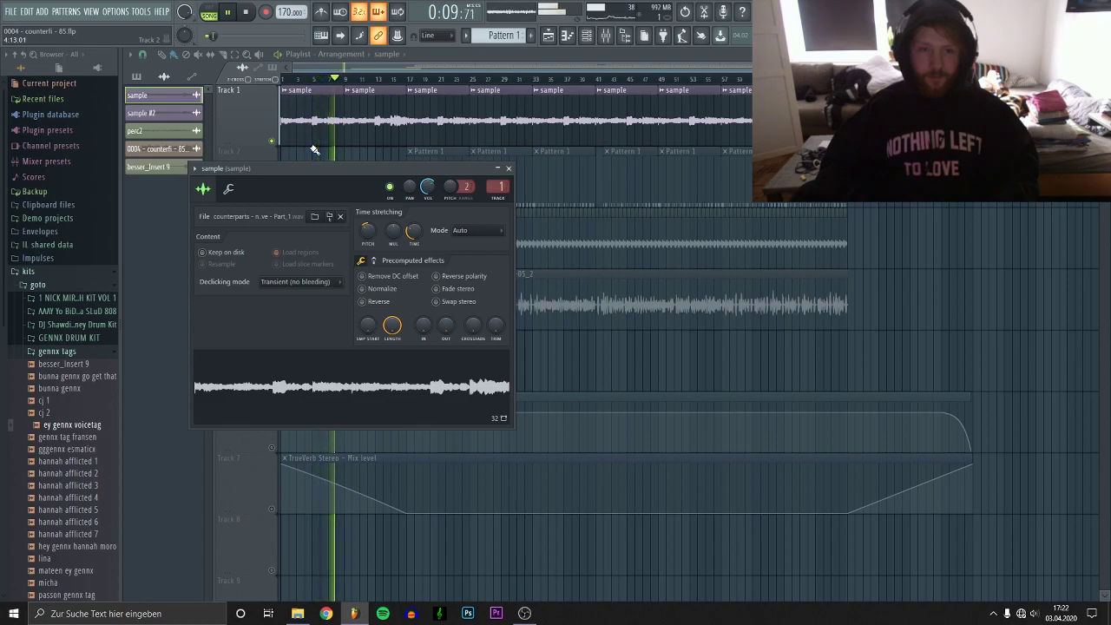
key("space")
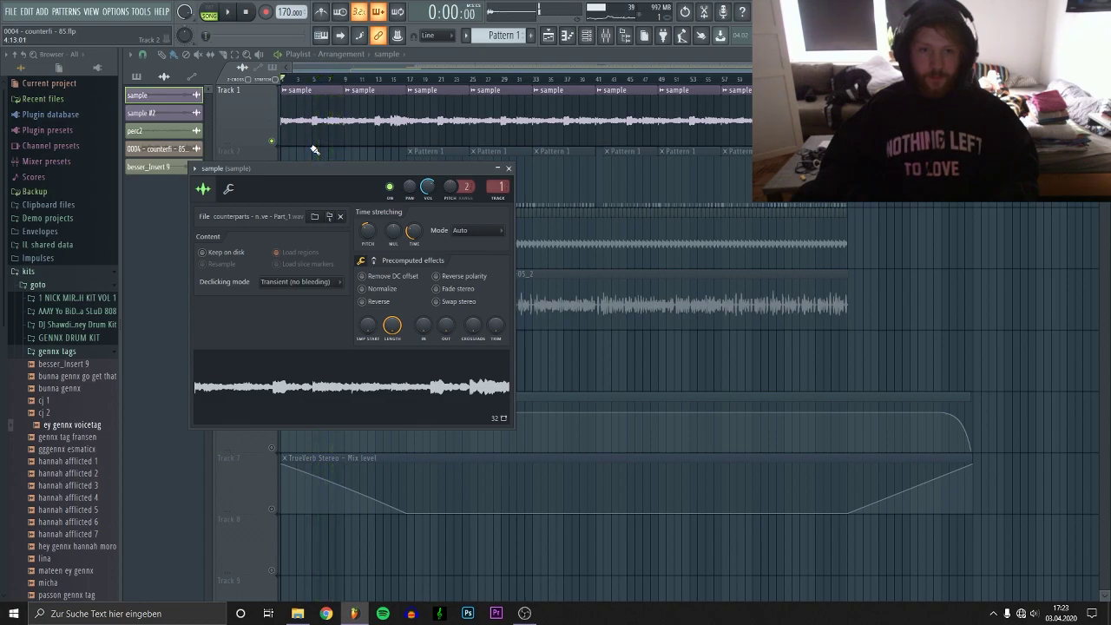
Show the Fruity Love Philter on the sample's mixer insert and audition the sample through it.
left_click(607, 35)
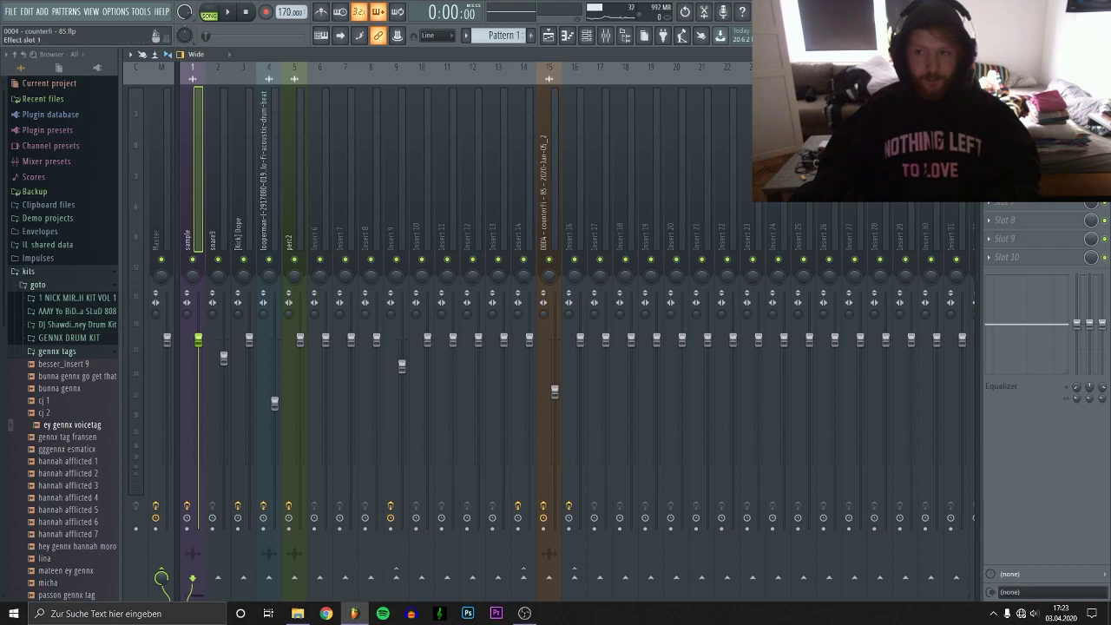
left_click(1011, 88)
key("space")
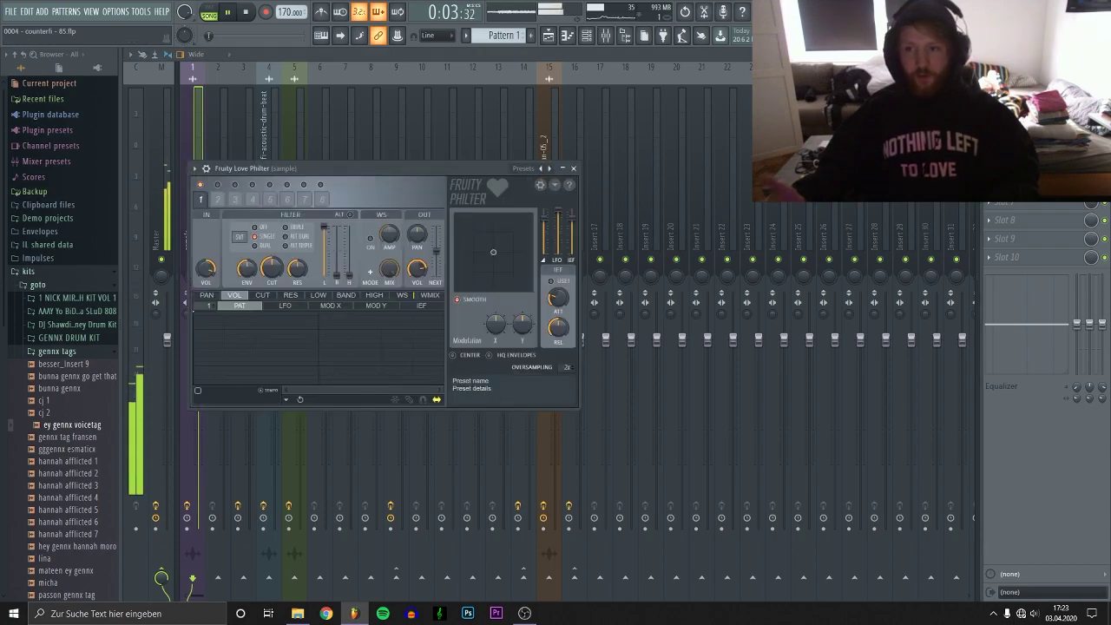
key("space")
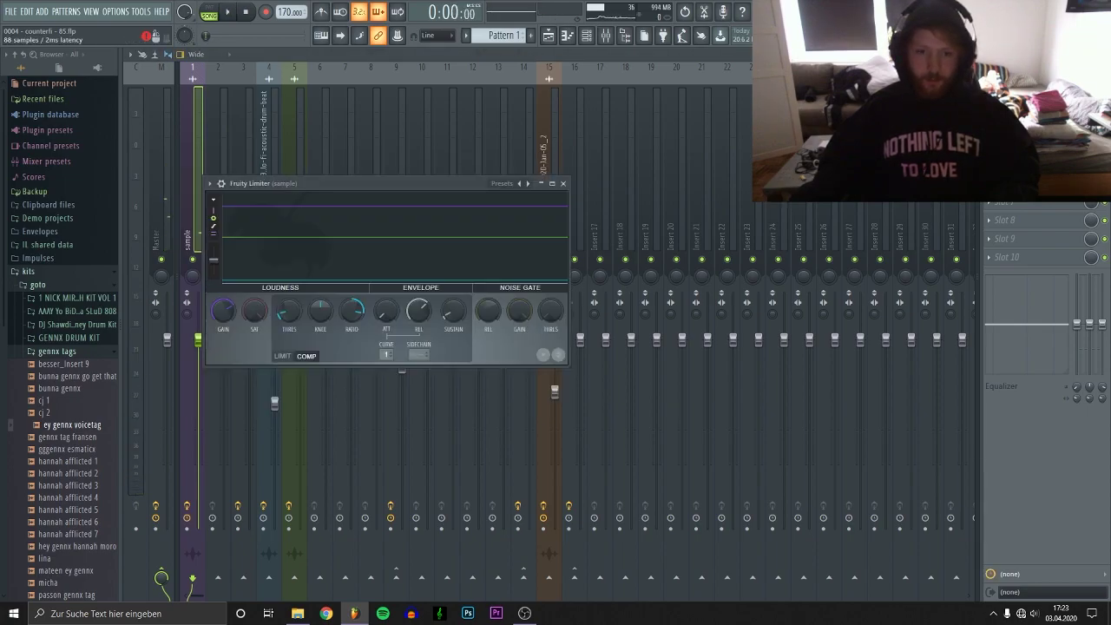
Audition the sample with its Fruity Limiter shown, and again with Gross Beat on its 1/2 Speed time preset.
key("space")
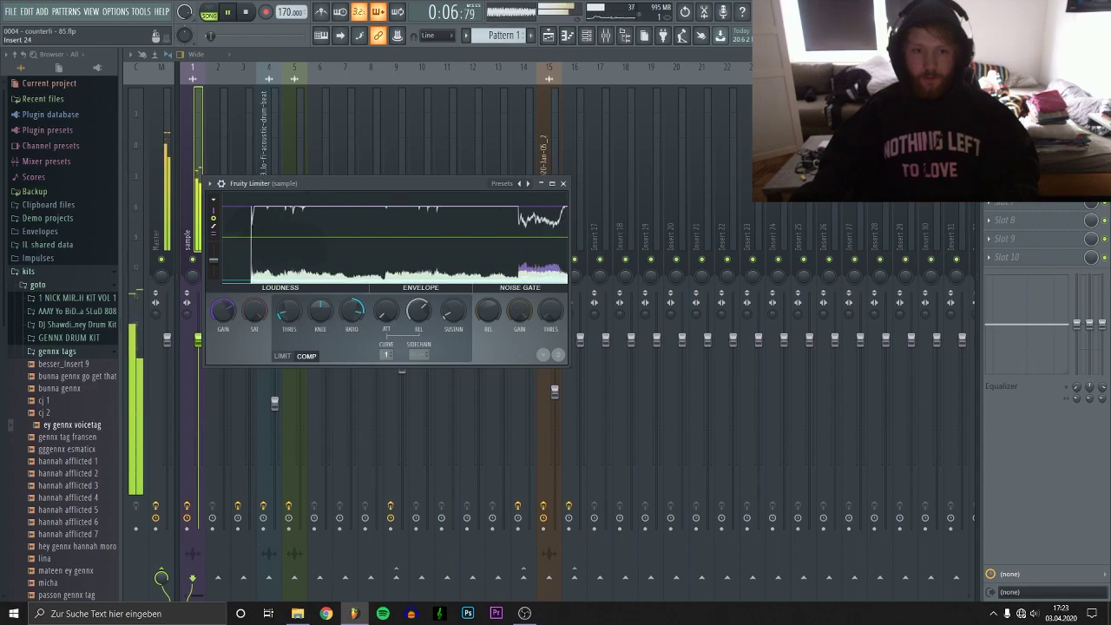
key("space")
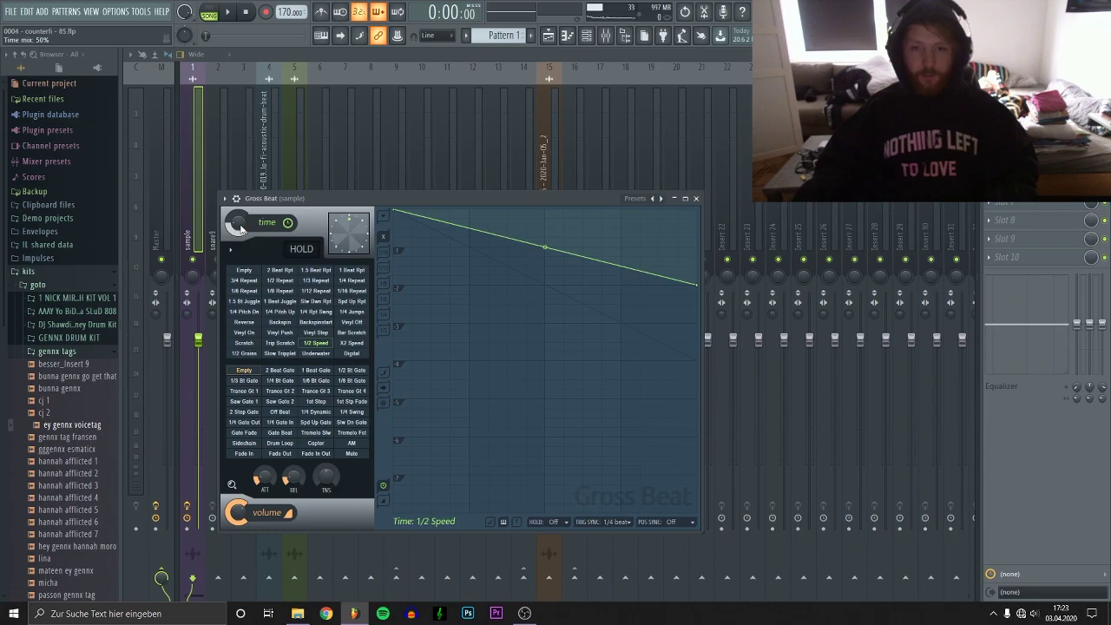
key("space")
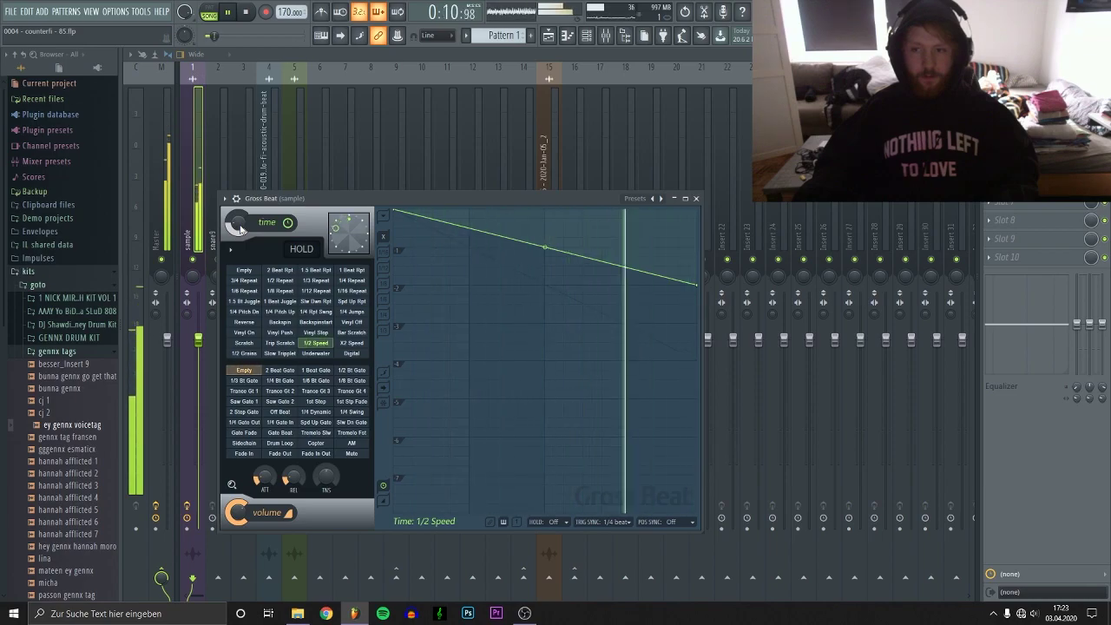
key("space")
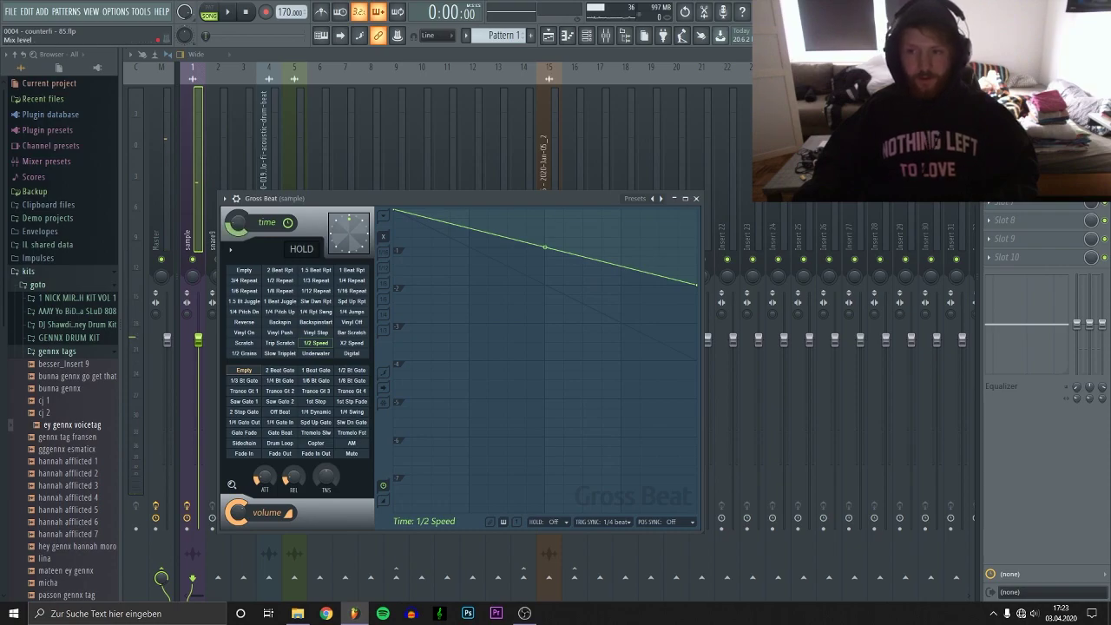
Show the TrueVerb Stereo reverb on the sample insert and audition the sample with it.
left_click(1024, 129)
left_click(1024, 147)
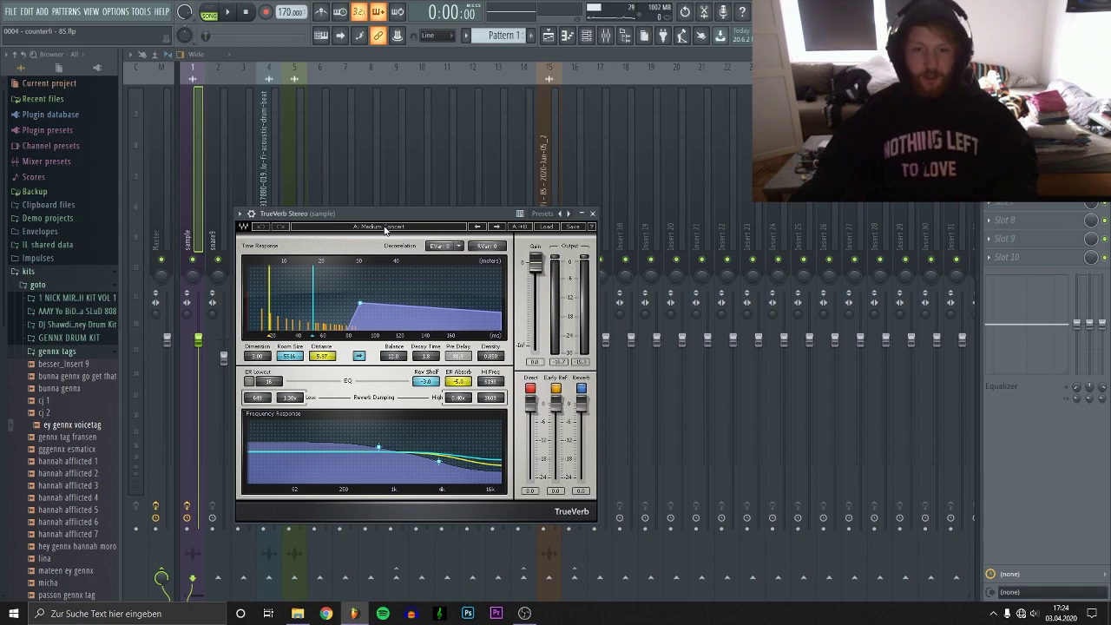
key("space")
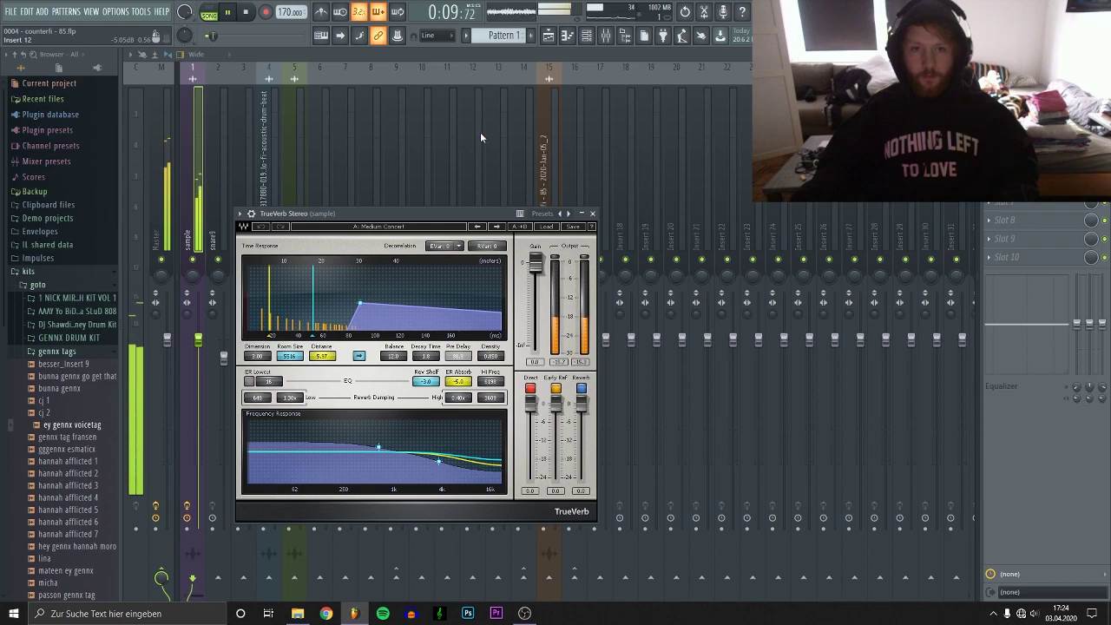
key("space")
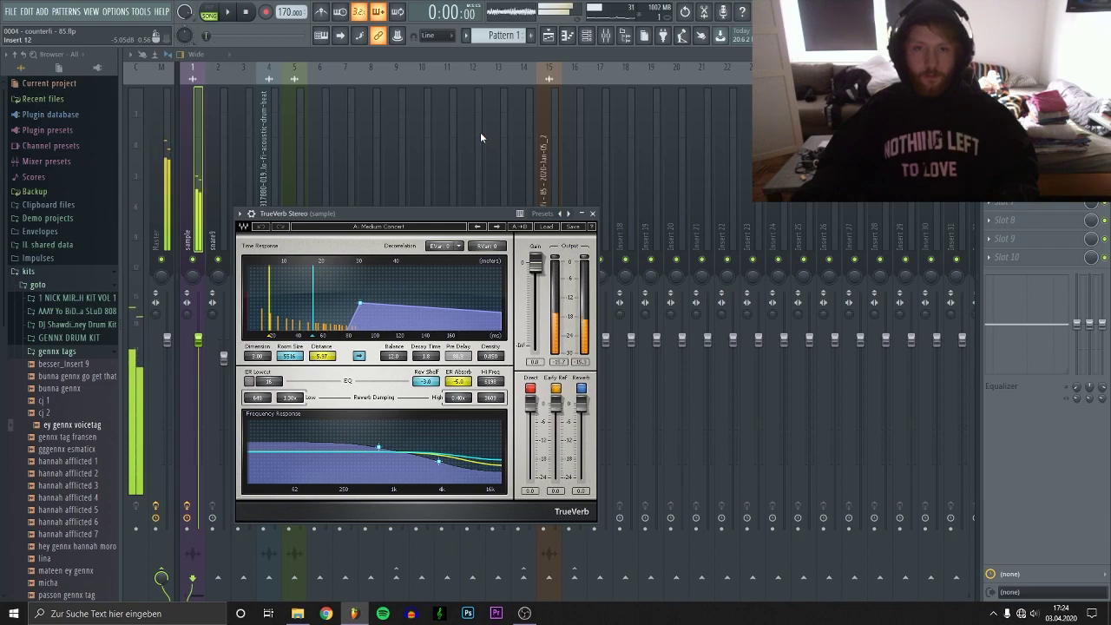
In the playlist, solo the TrueVerb Mix level automation on Track 7, restore all tracks, and stop the full playback.
left_click(550, 35)
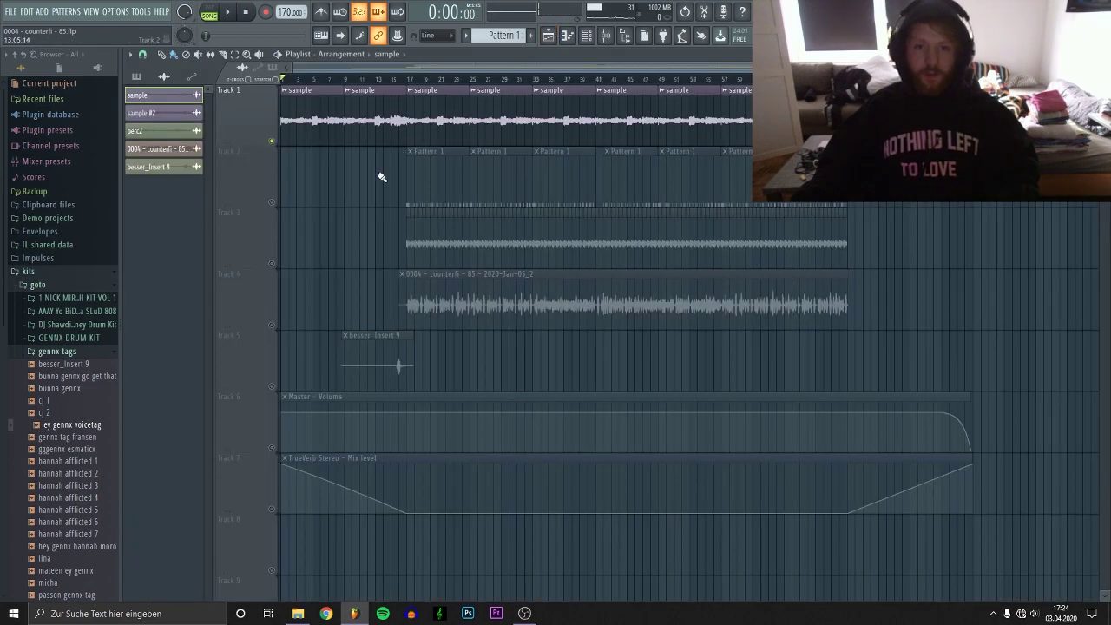
right_click(272, 510)
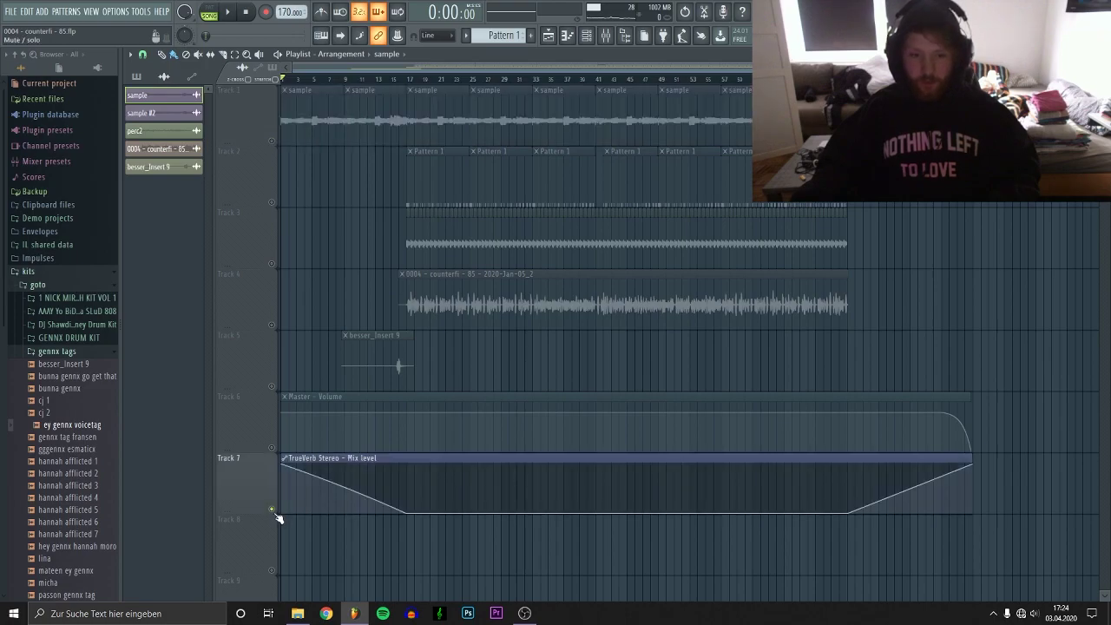
right_click(274, 512)
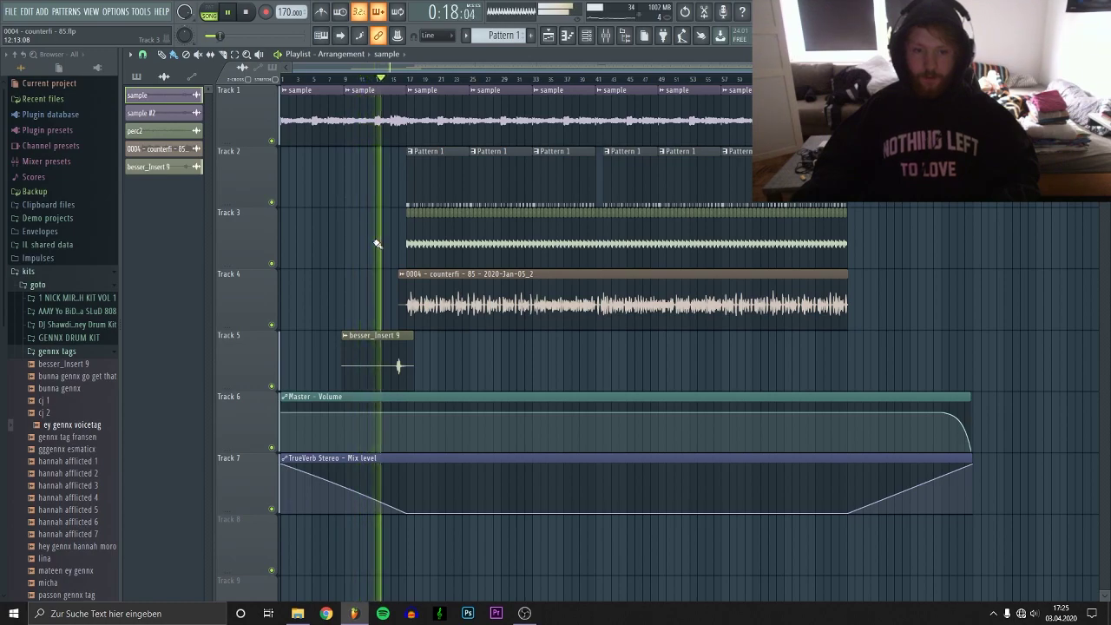
key("space")
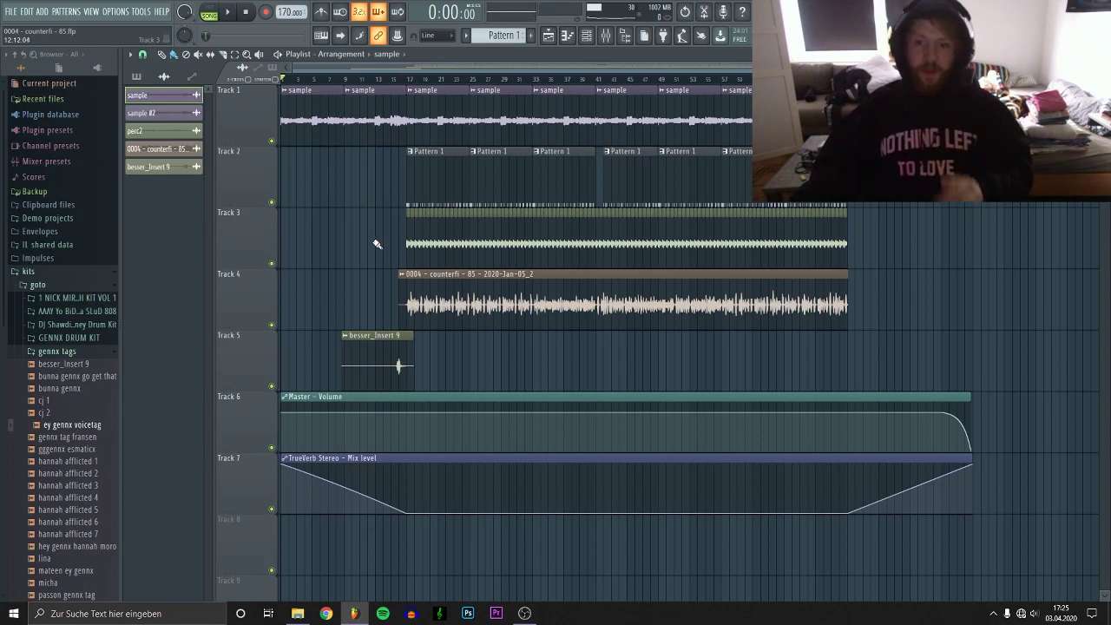
Place the song position at bar 17, solo the Track 2 drum pattern and play it briefly.
left_click(408, 81)
right_click(271, 203)
key("space")
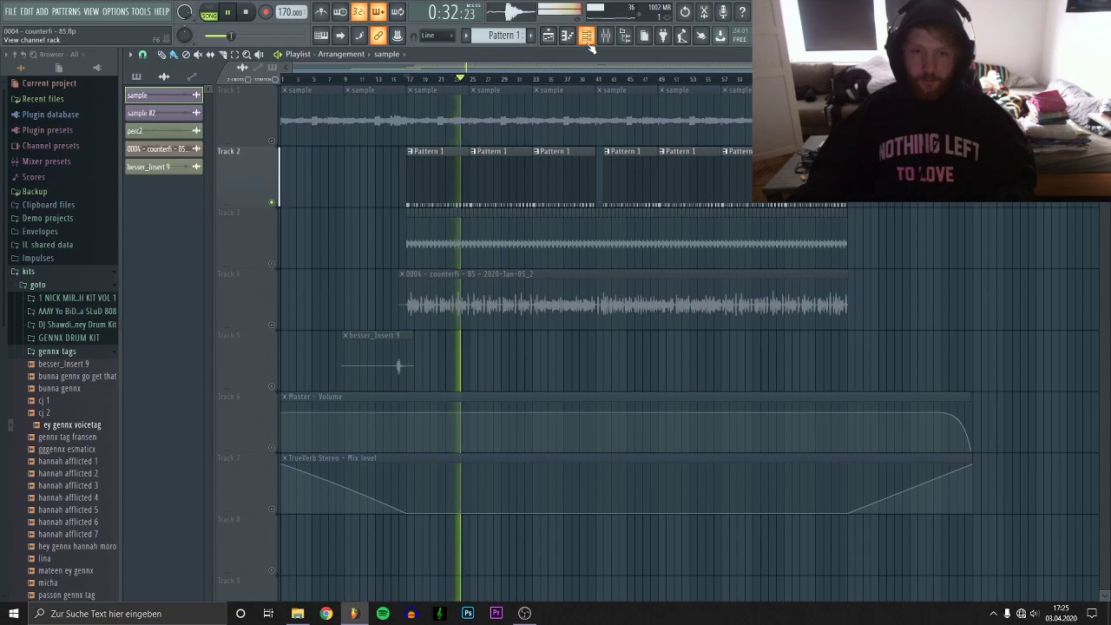
key("space")
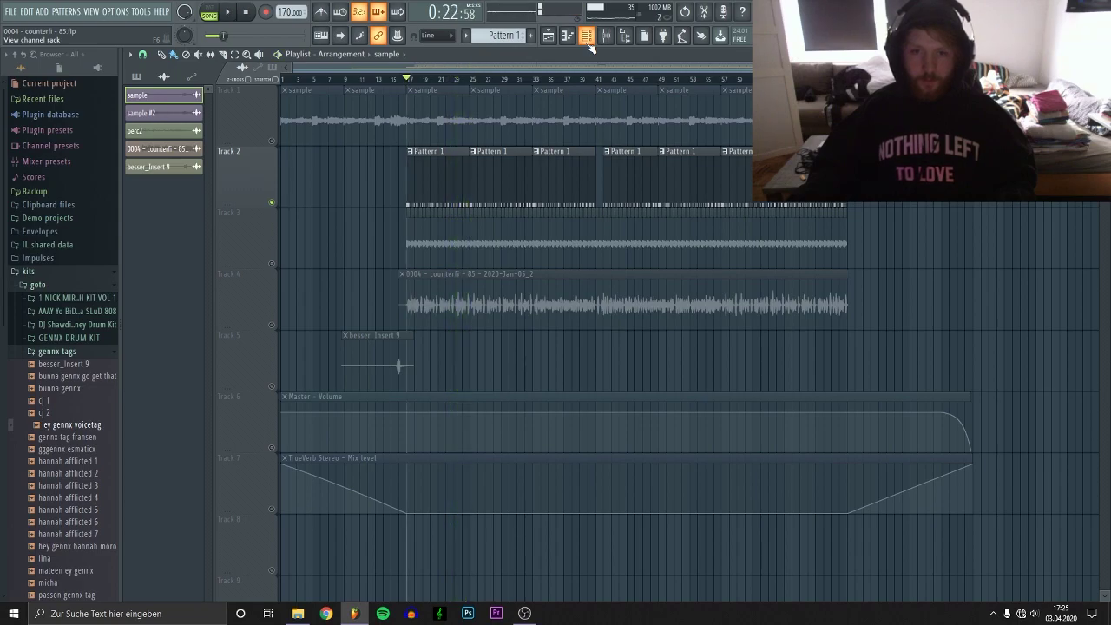
Open the [Kick] Dope channel's notes in the piano roll and examine their spacing.
left_click(587, 36)
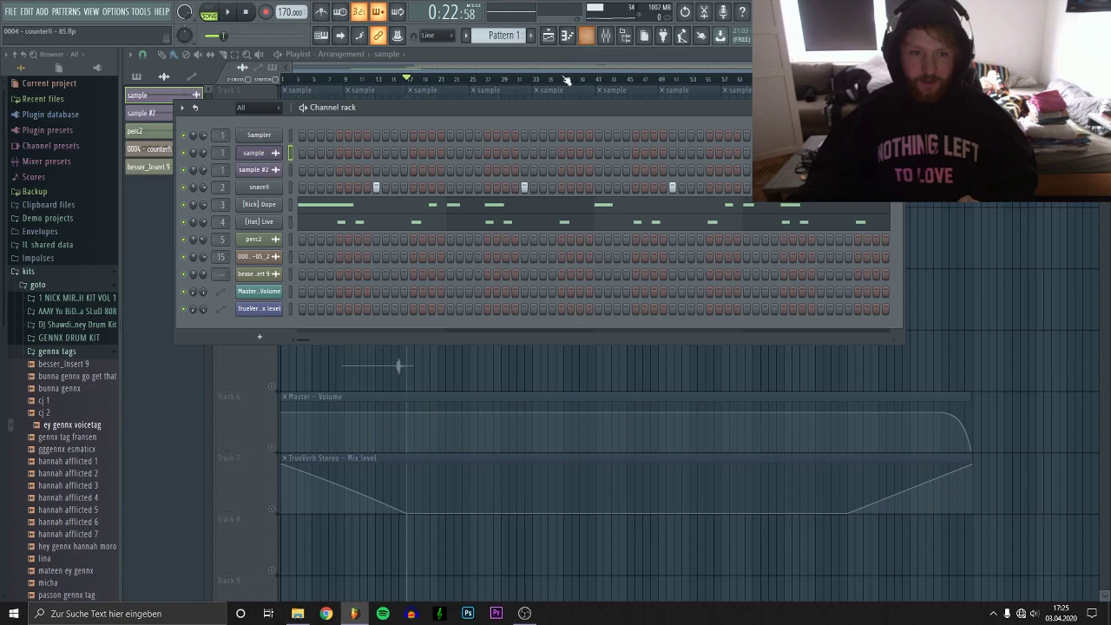
left_click(400, 204)
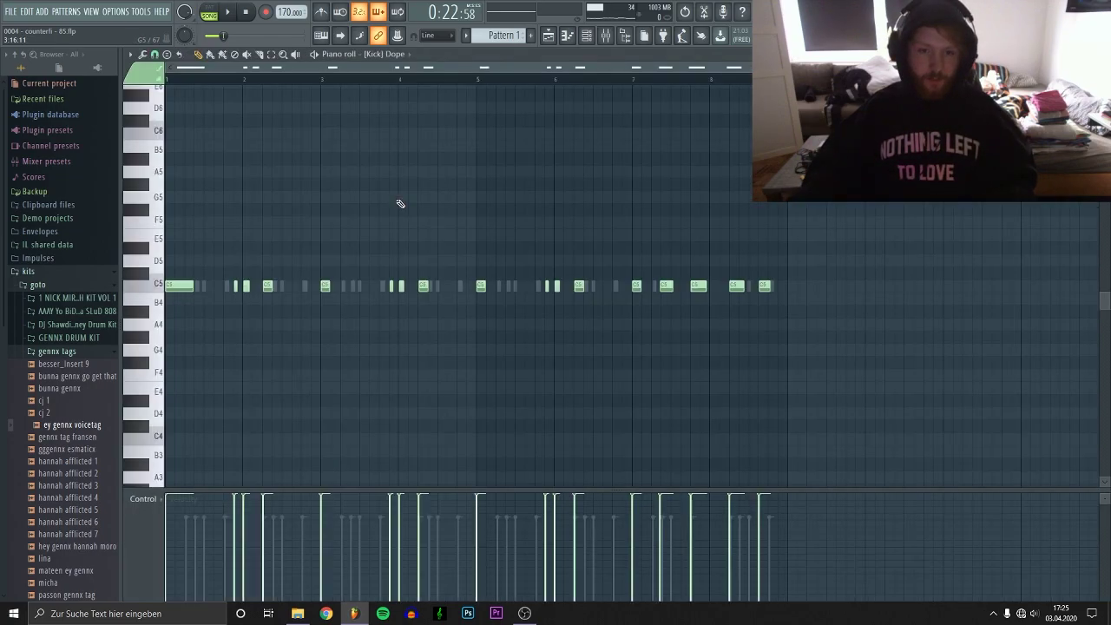
scroll(246, 277, "up", 5)
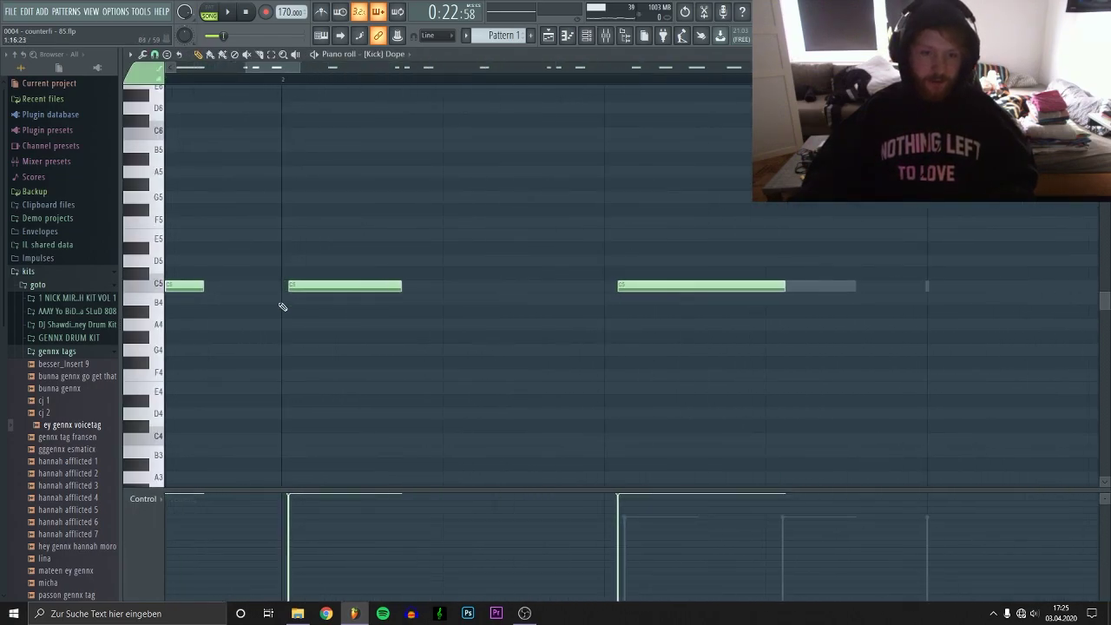
scroll(432, 228, "down", 6)
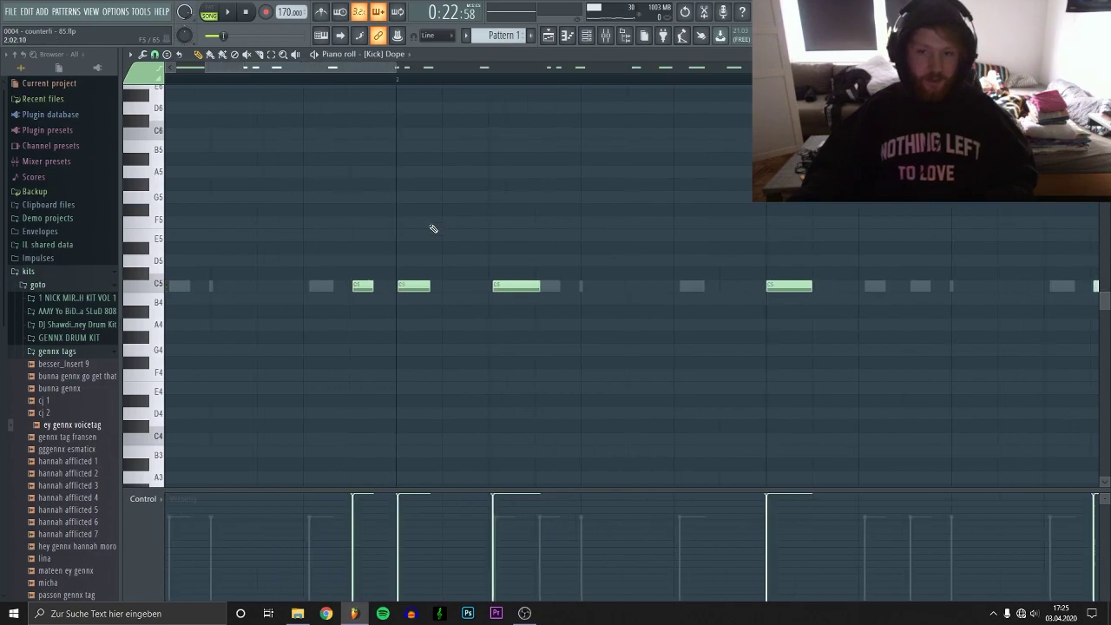
Open the [Hat] Live channel's notes in the piano roll and examine the hi-hat rhythm.
left_click(585, 35)
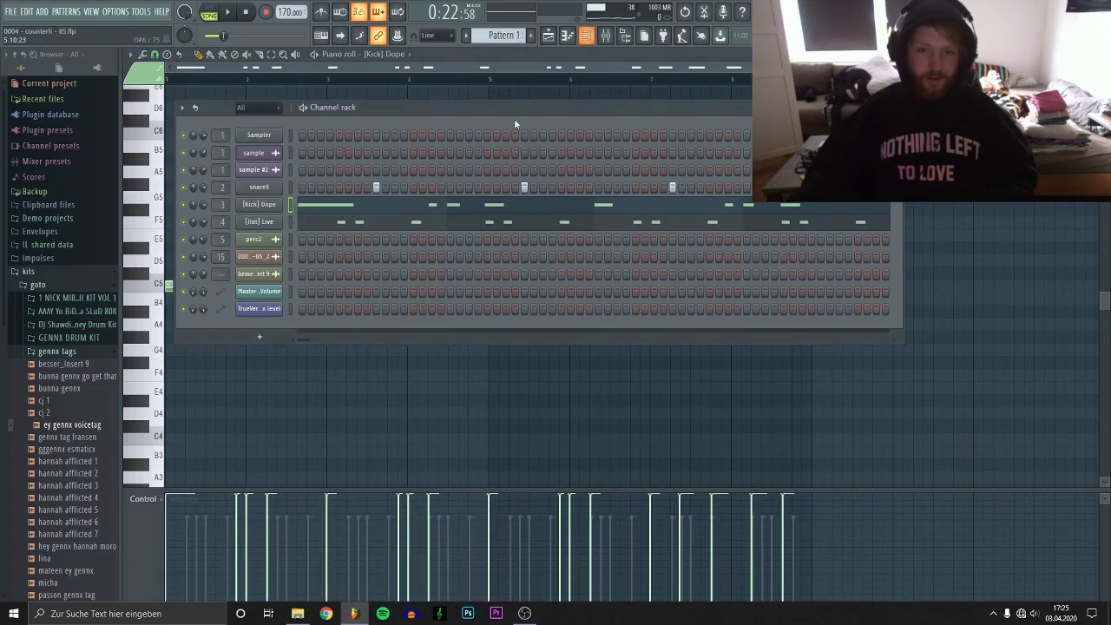
left_click(461, 222)
scroll(472, 298, "up", 4)
scroll(483, 303, "down", 6)
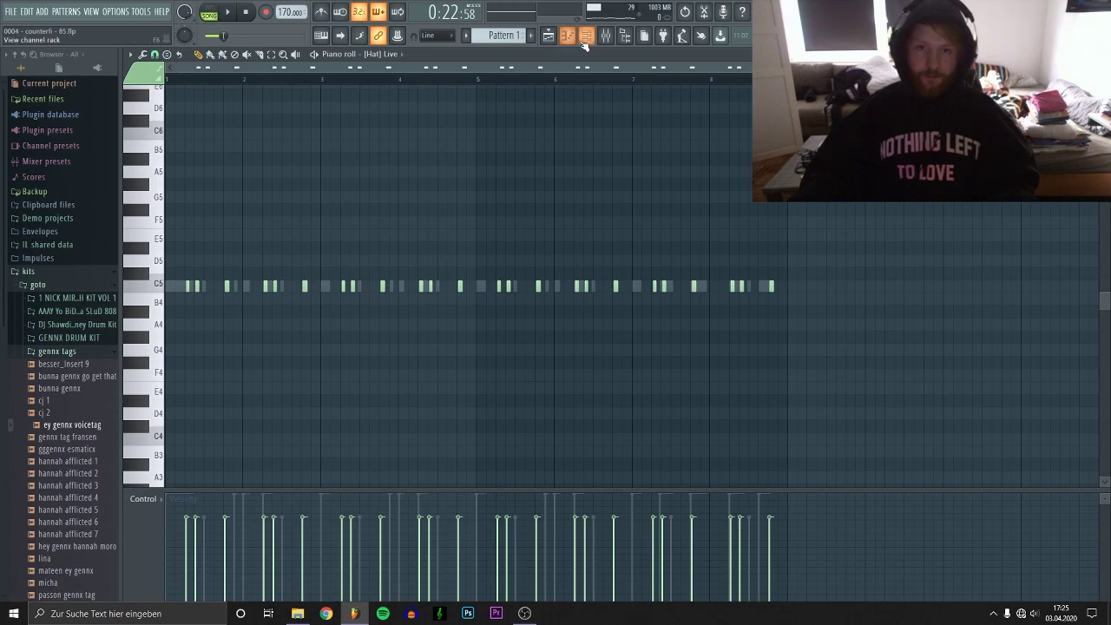
Show the channel rack and play the drum pattern briefly from bar 17.
key("F6")
key("space")
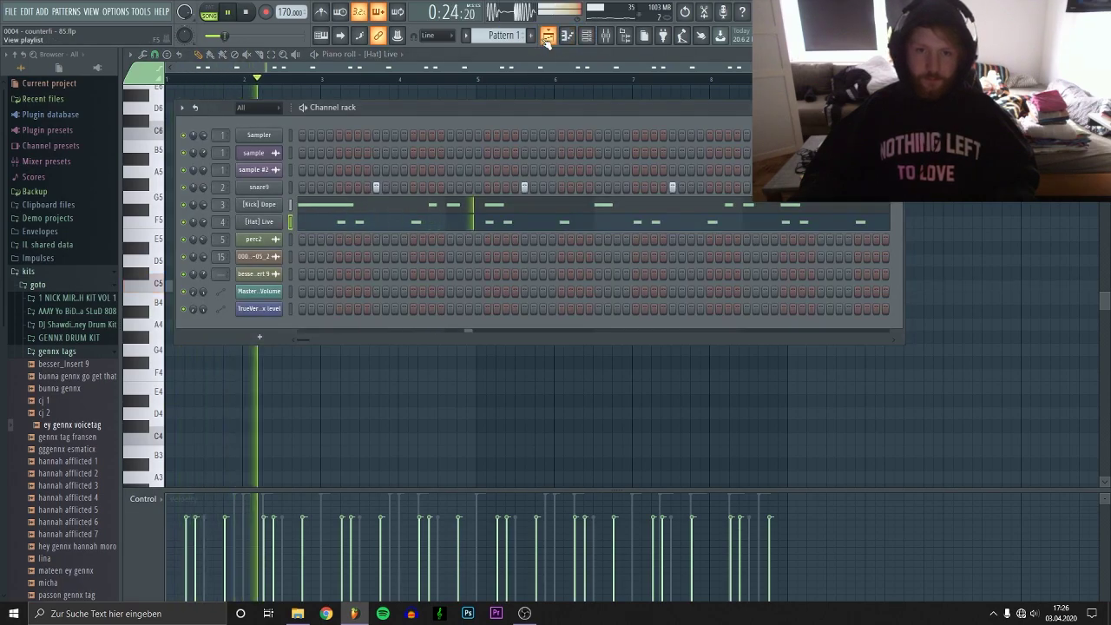
key("space")
In the mixer, inspect the Fruity Parametric EQ 2 on the [Kick] Dope insert and close it.
left_click(606, 37)
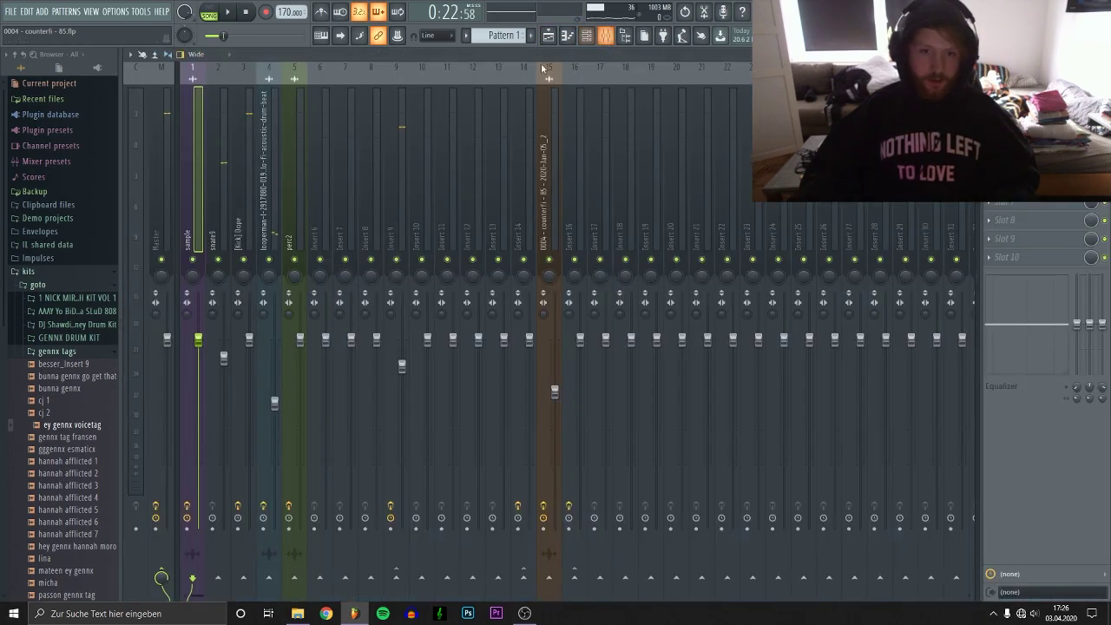
left_click(215, 198)
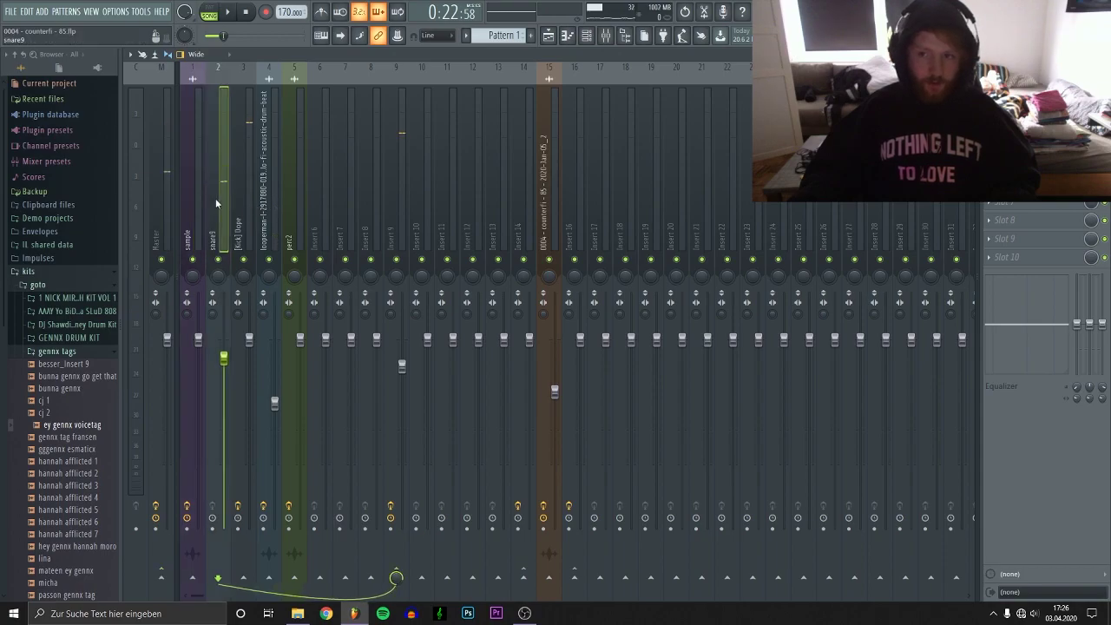
key("Right")
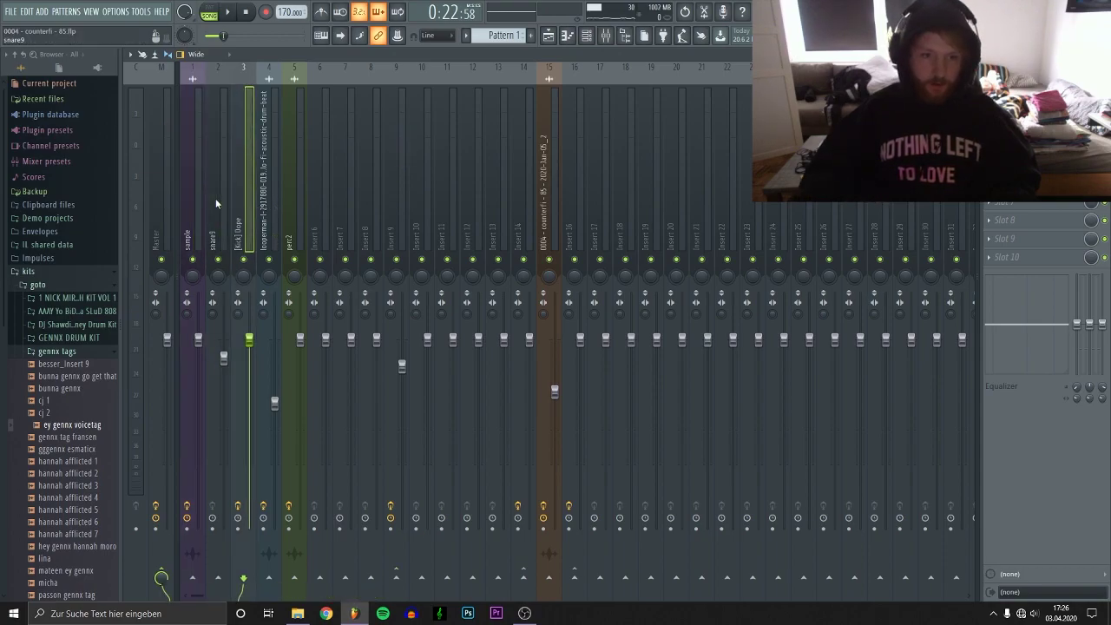
left_click(1007, 89)
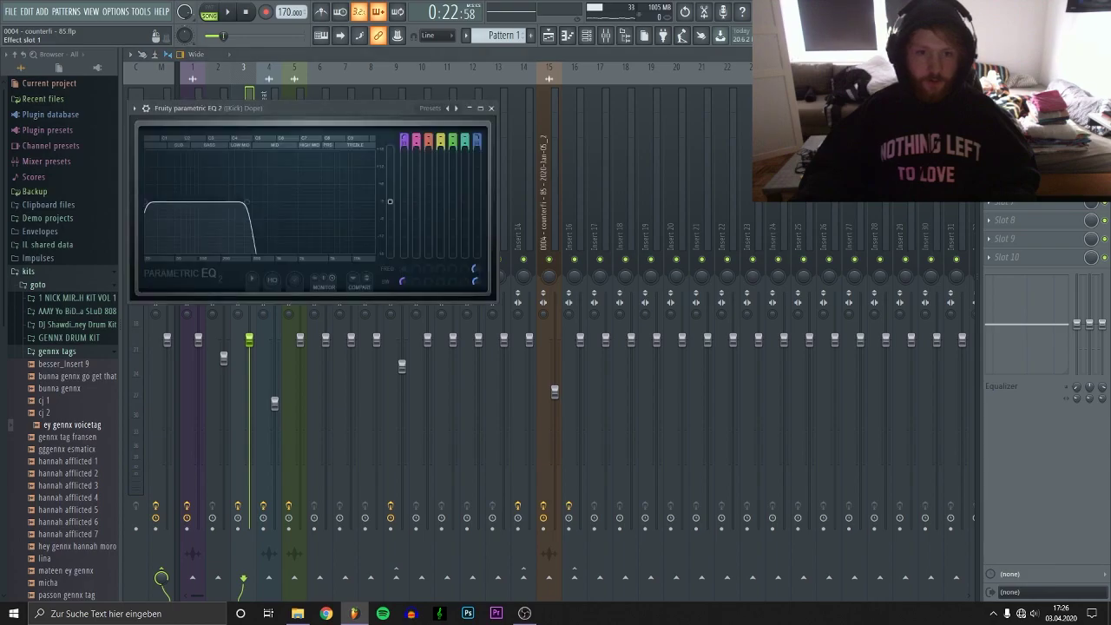
key("Escape")
Play the soloed drums twice from bar 17 to check the kick and snare in the mixer.
key("space")
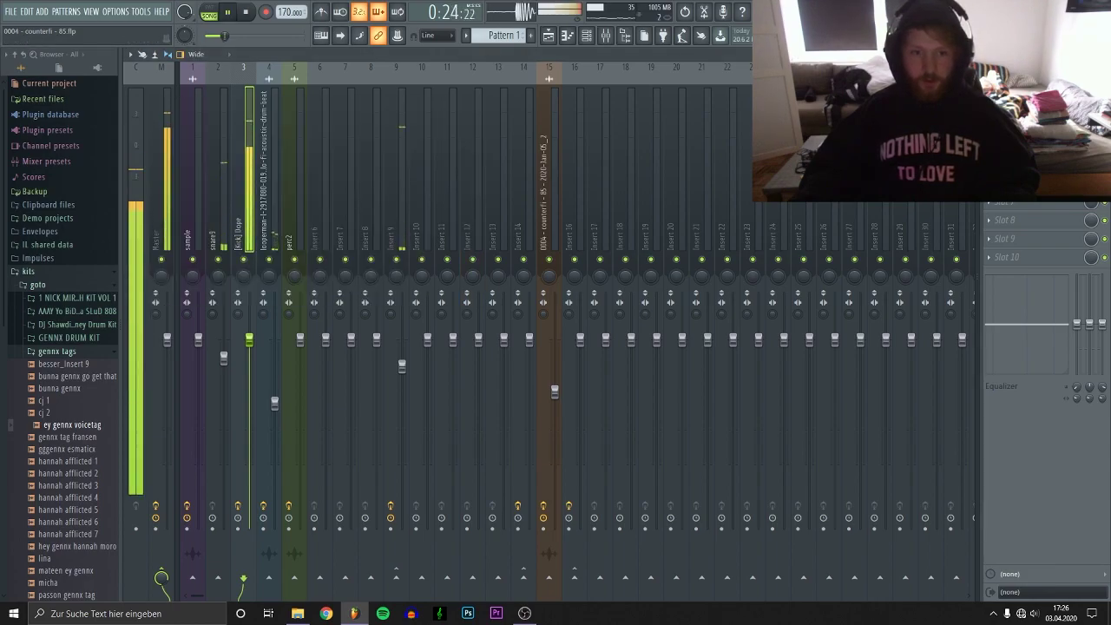
key("space")
key("space")
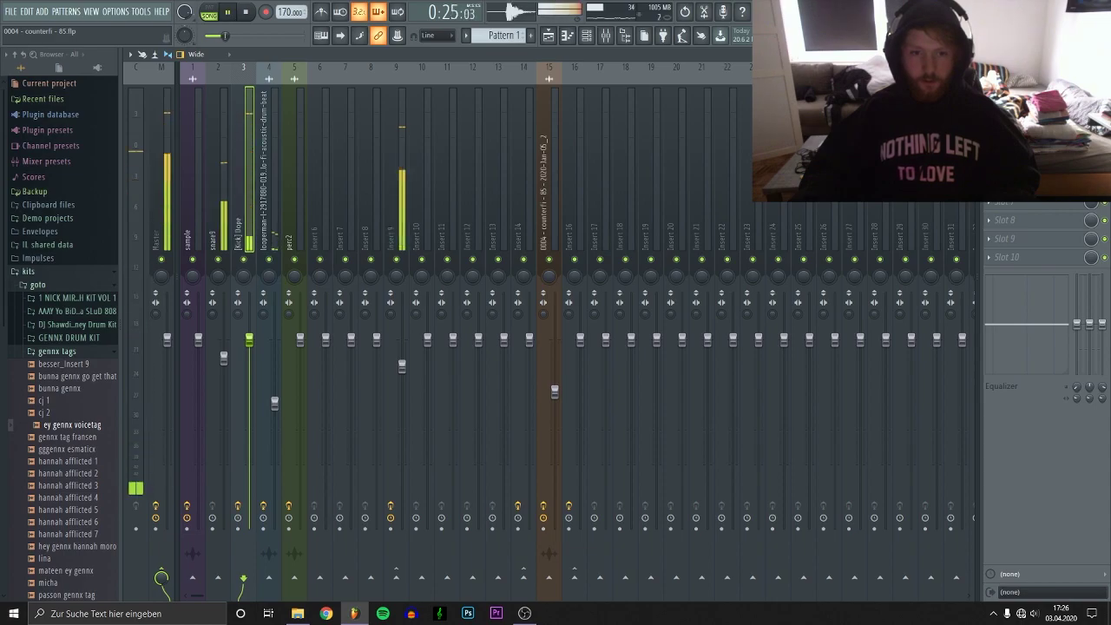
key("space")
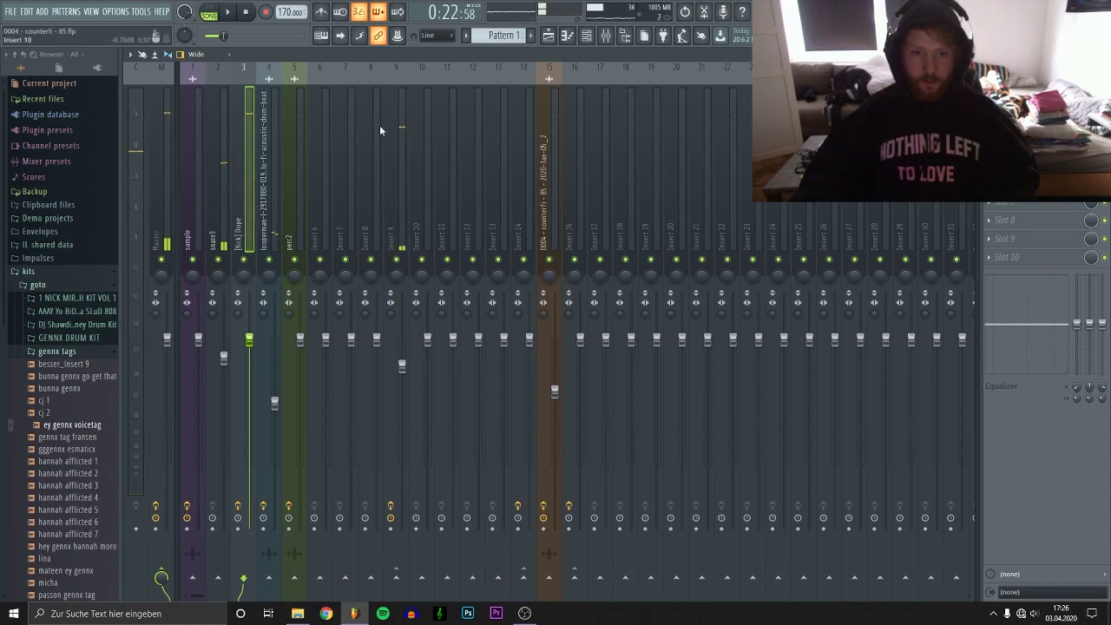
Open Maximus on Insert 9 in the mixer, examine its low, mid, high and master bands, and close it.
left_click(272, 200)
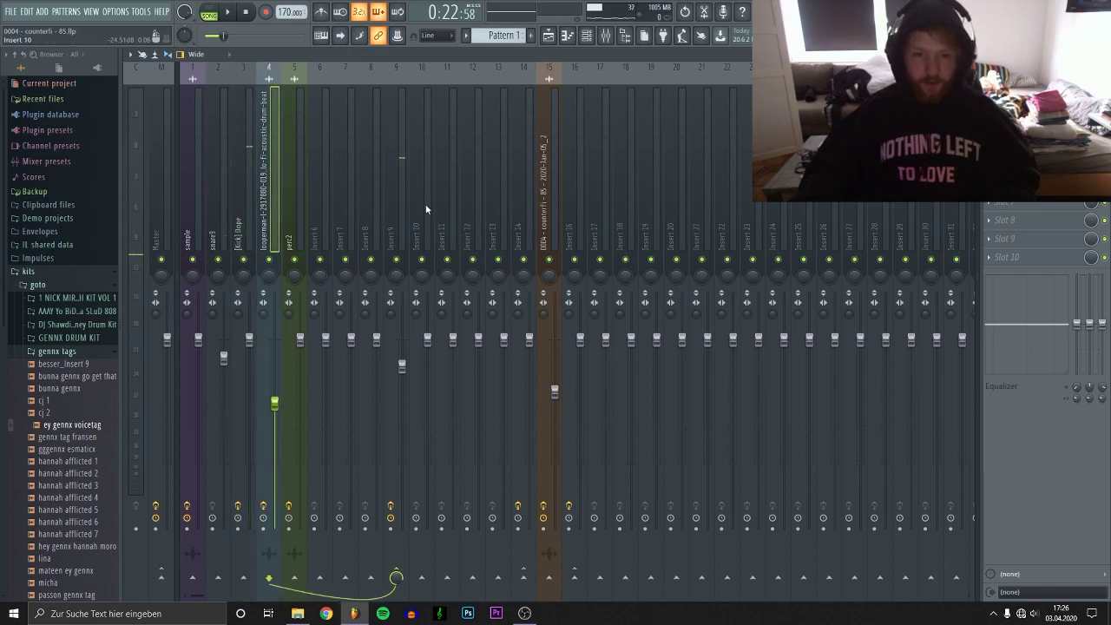
left_click(389, 201)
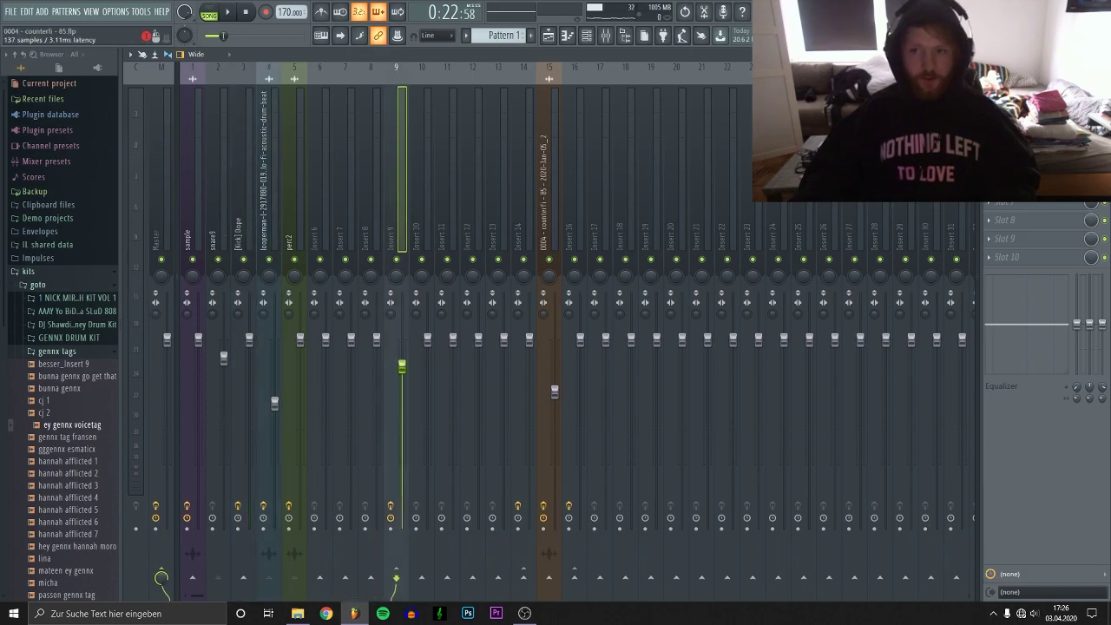
left_click(1006, 129)
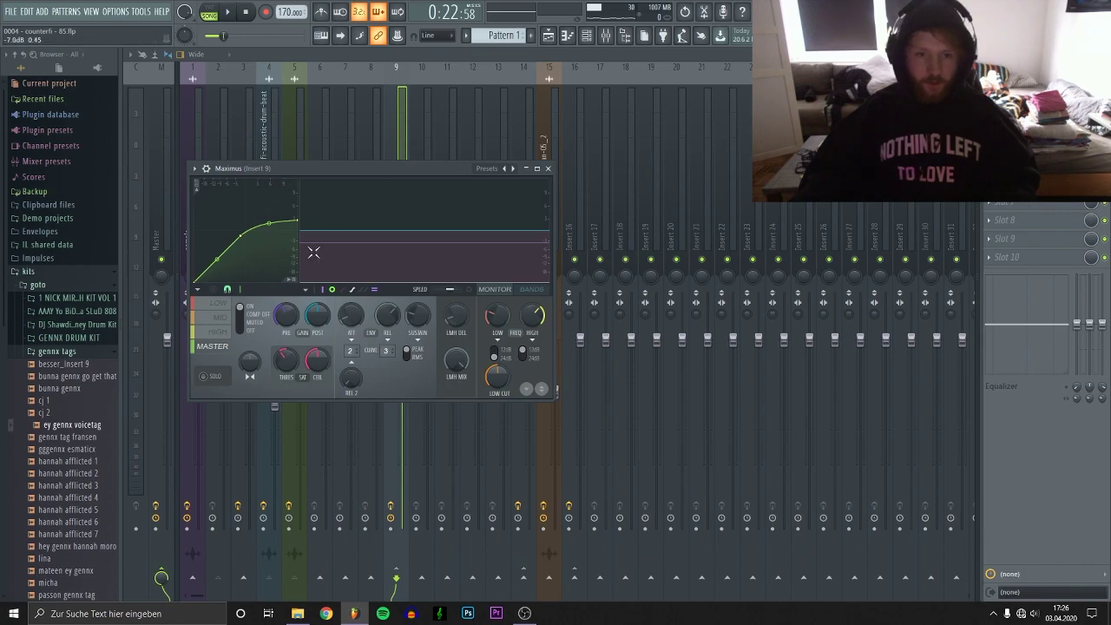
left_click(220, 307)
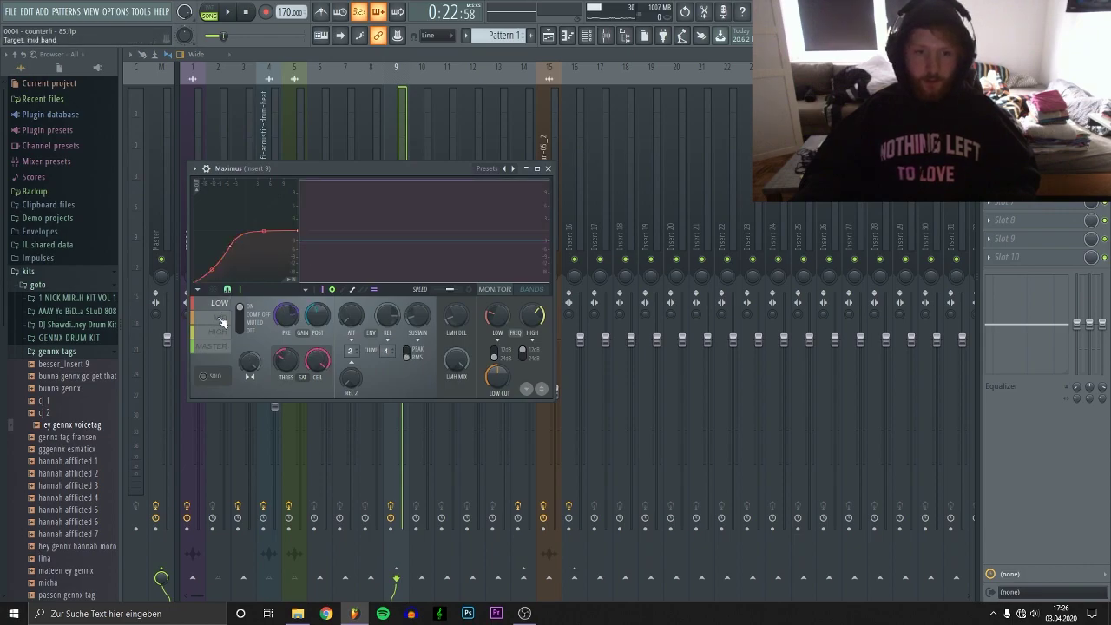
left_click(222, 318)
left_click(222, 331)
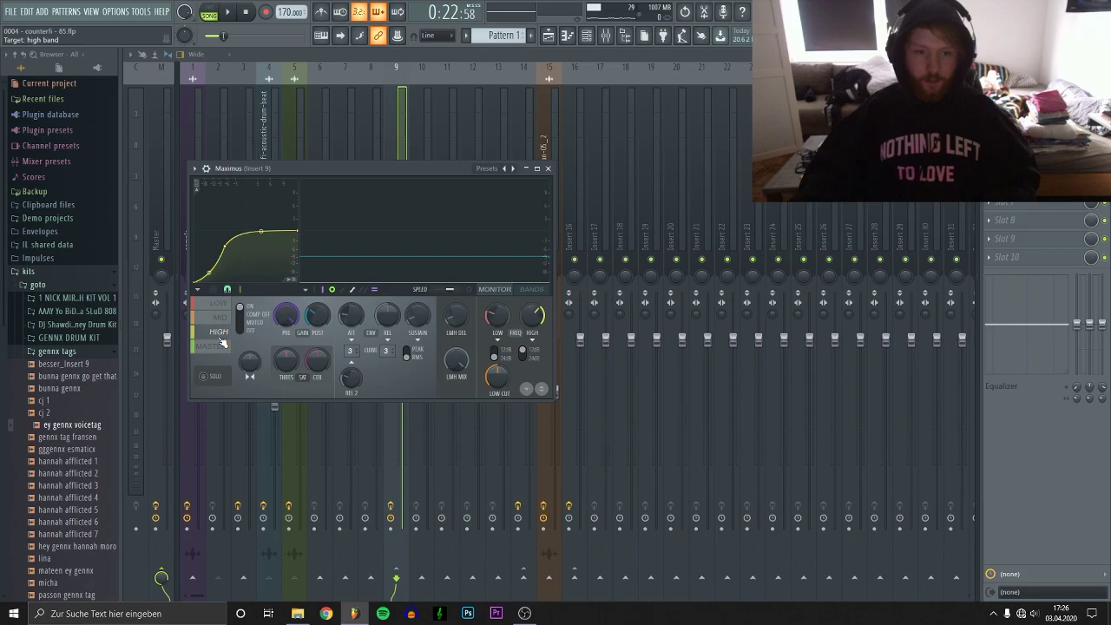
left_click(220, 346)
left_click(222, 333)
left_click(221, 319)
left_click(221, 307)
left_click(222, 319)
left_click(221, 332)
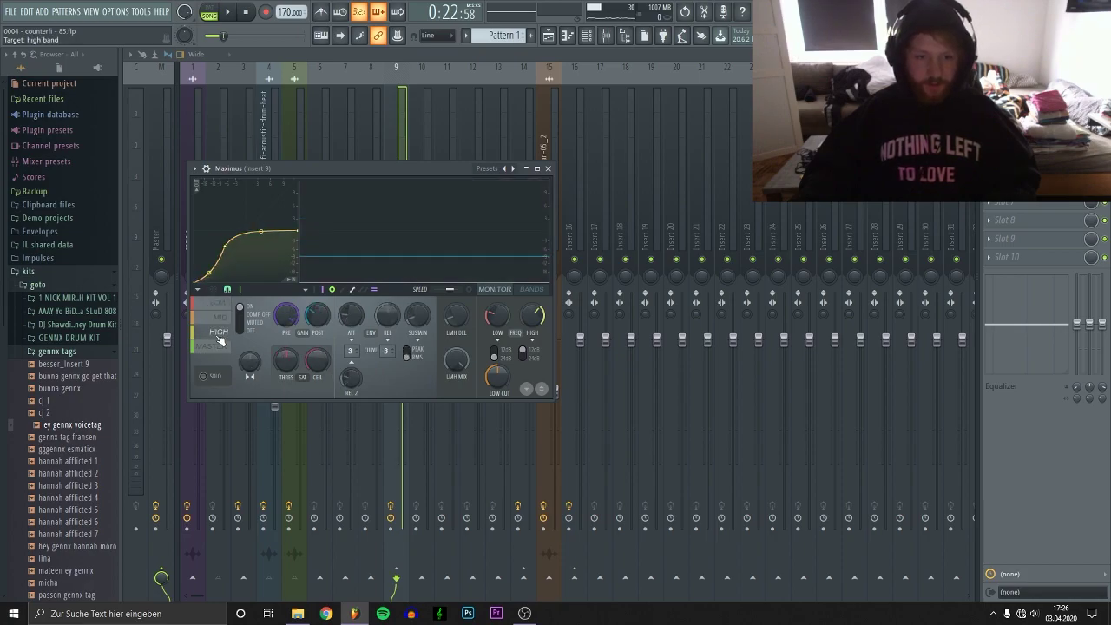
left_click(221, 347)
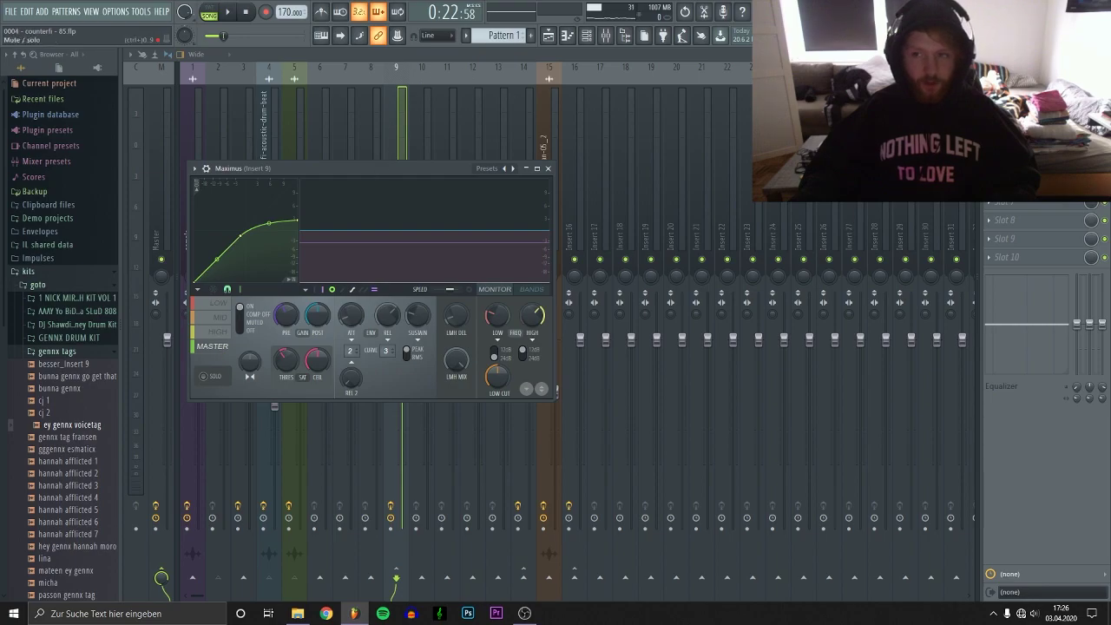
key("Escape")
Play the soloed drums briefly and compare the routing of the looperman drum loop insert with its neighbouring drum inserts.
key("space")
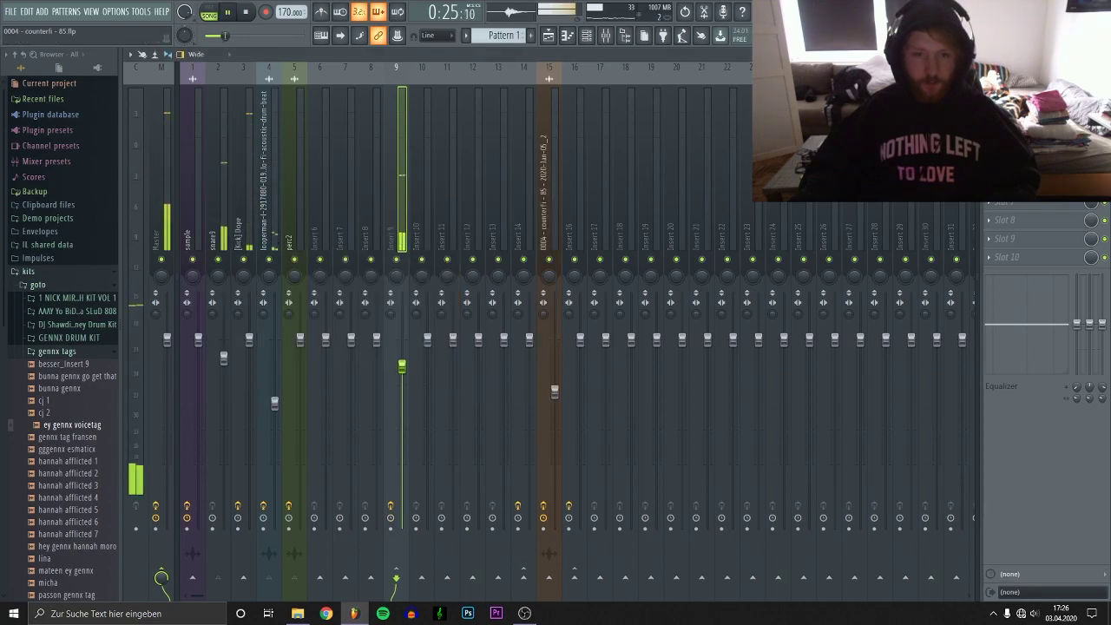
key("space")
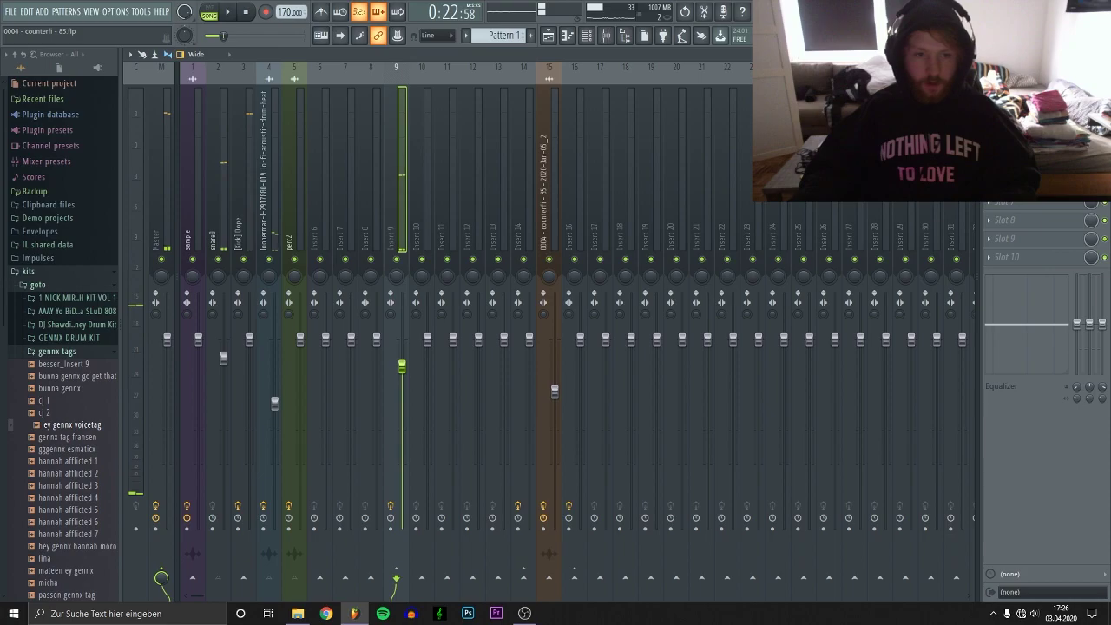
left_click(266, 179)
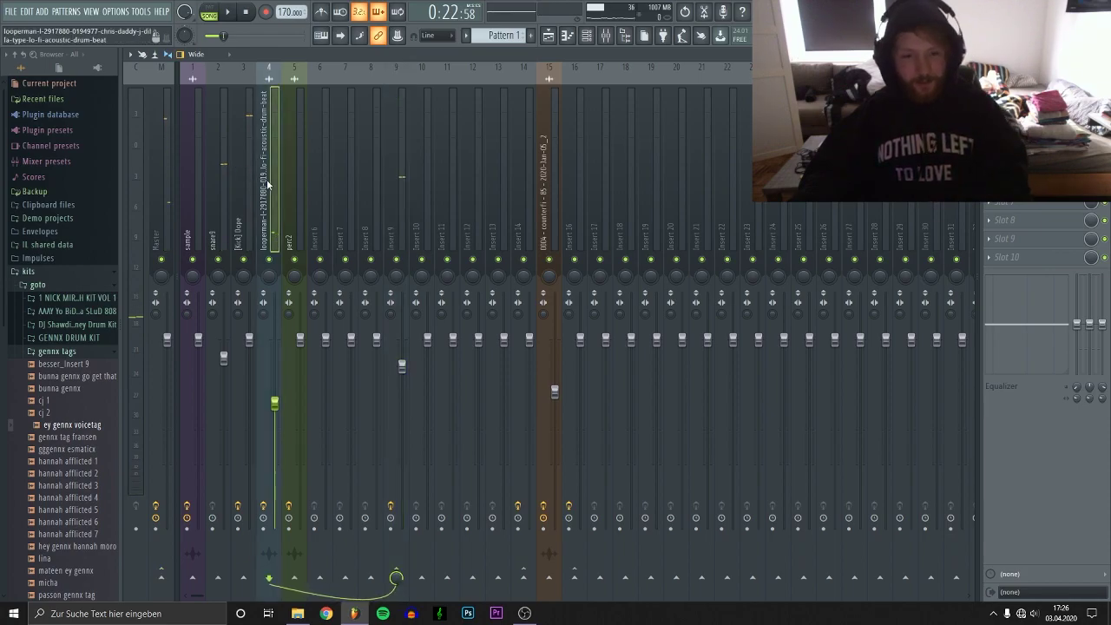
key("Left")
key("Right")
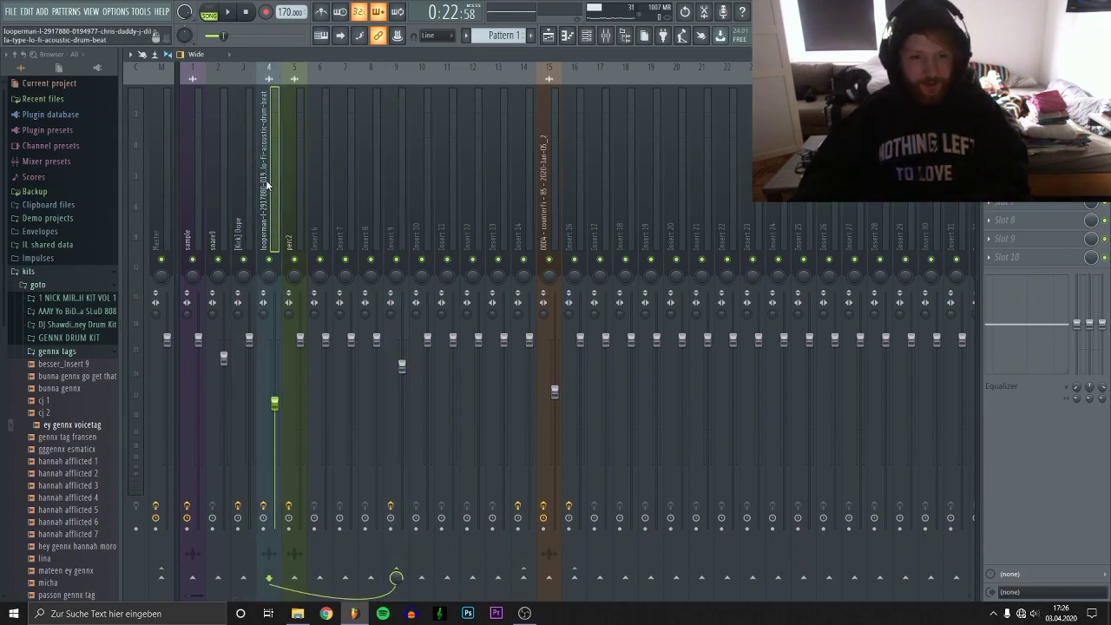
key("Left")
key("Right")
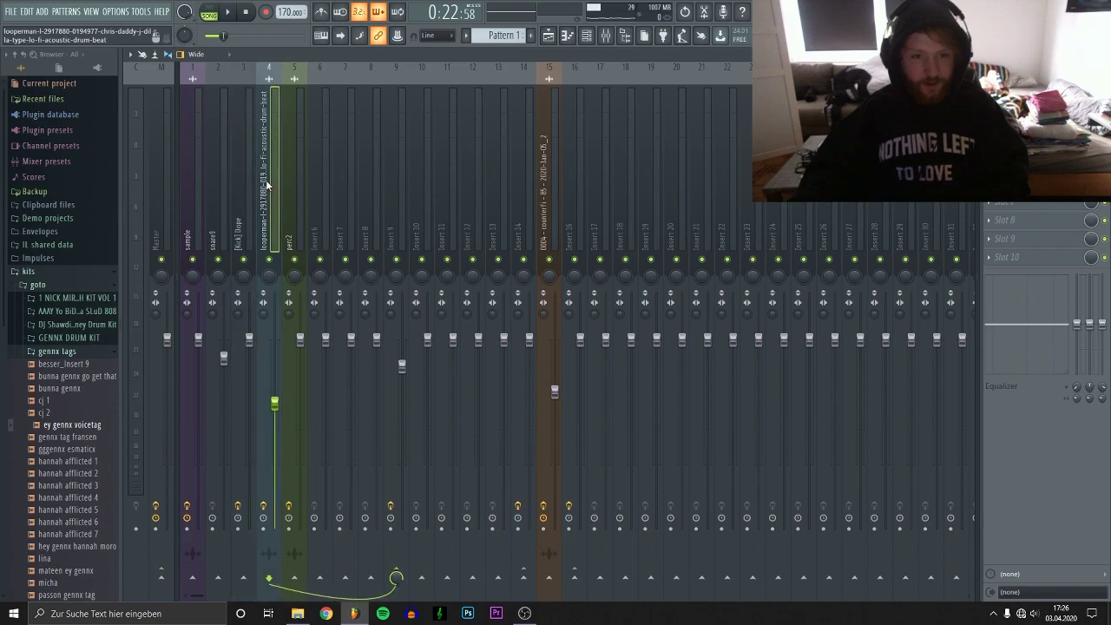
key("Left")
key("Left")
key("Right")
key("Left")
key("Right")
key("Right")
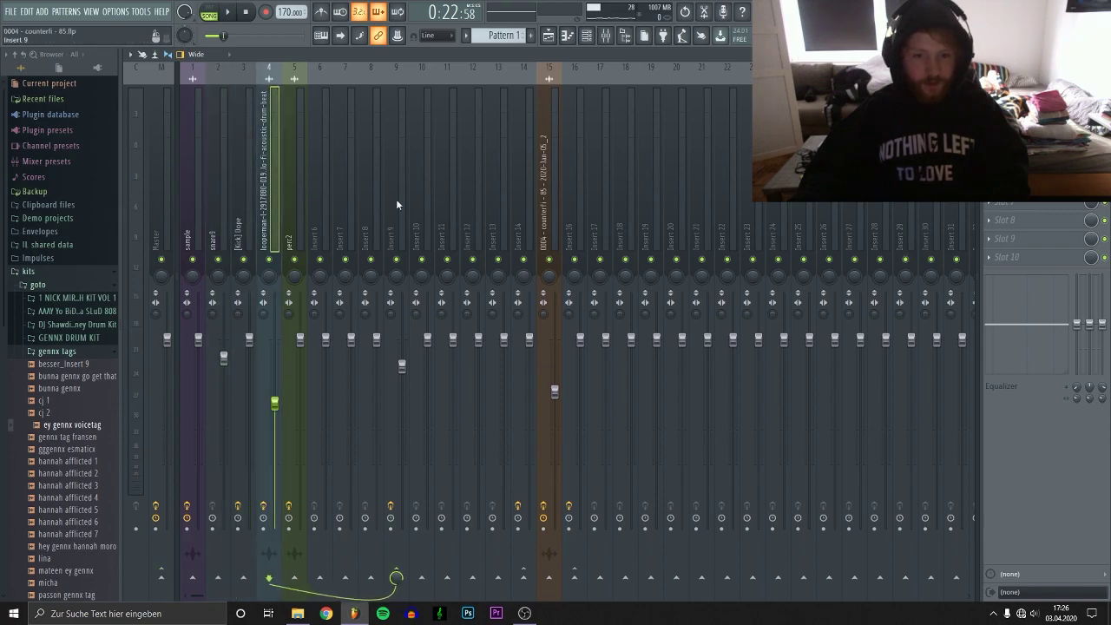
Select Insert 9, play the soloed drums twice from bar 17 to check its level, and reopen its Maximus.
left_click(414, 206)
key("space")
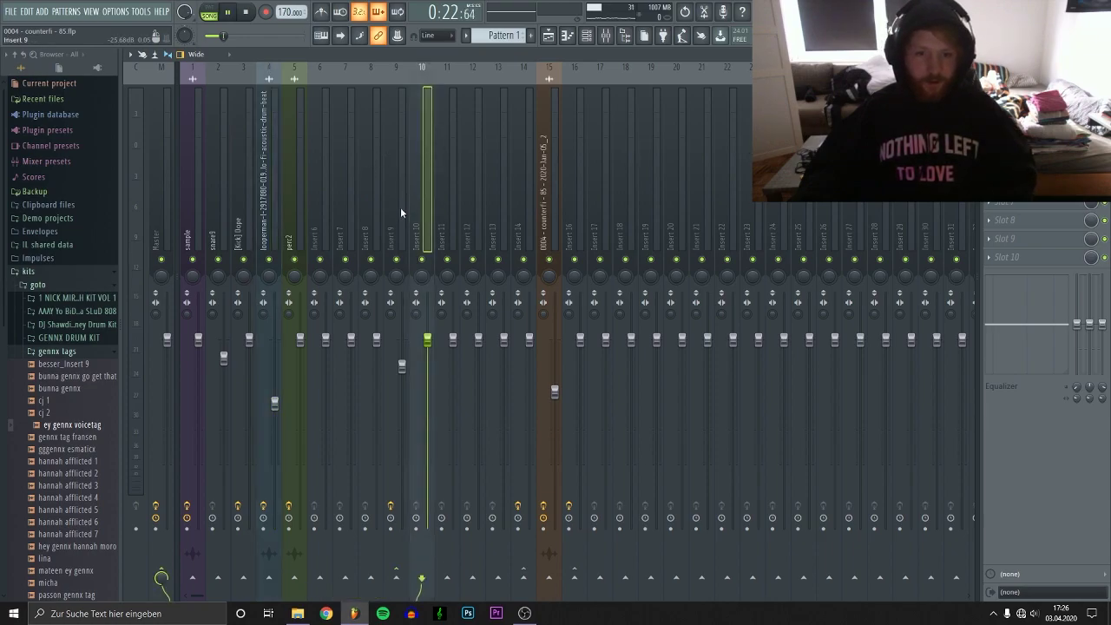
left_click(387, 195)
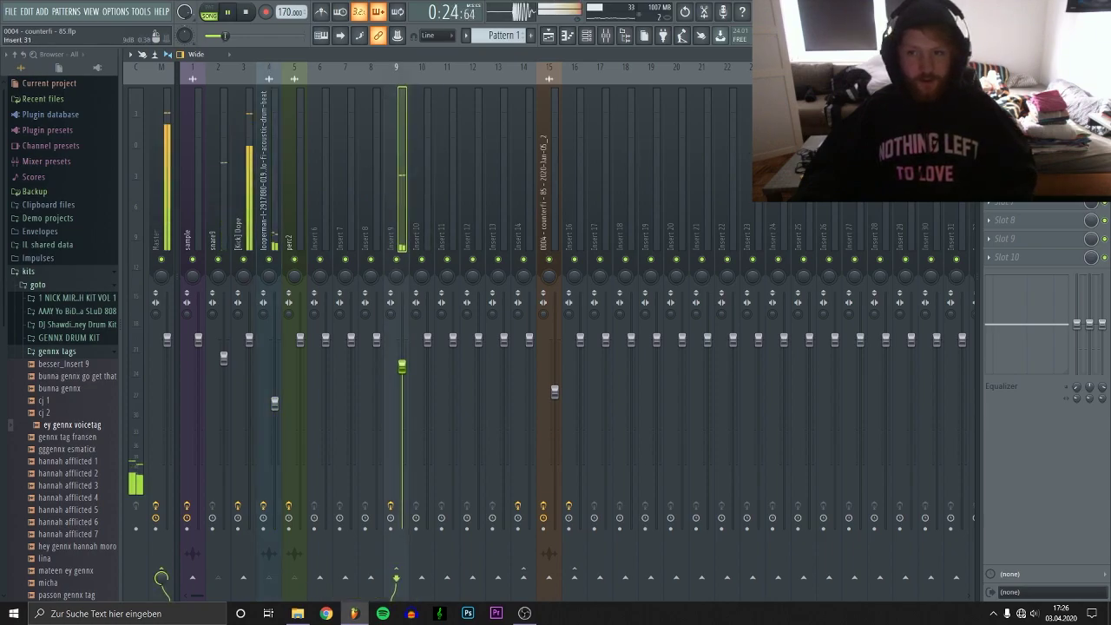
key("space")
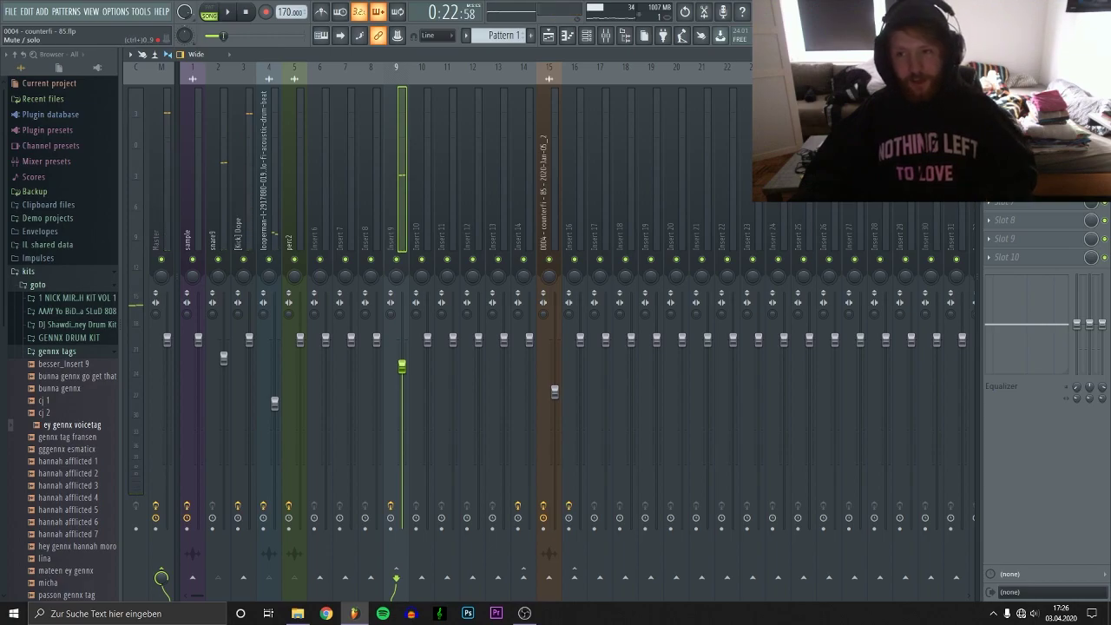
key("space")
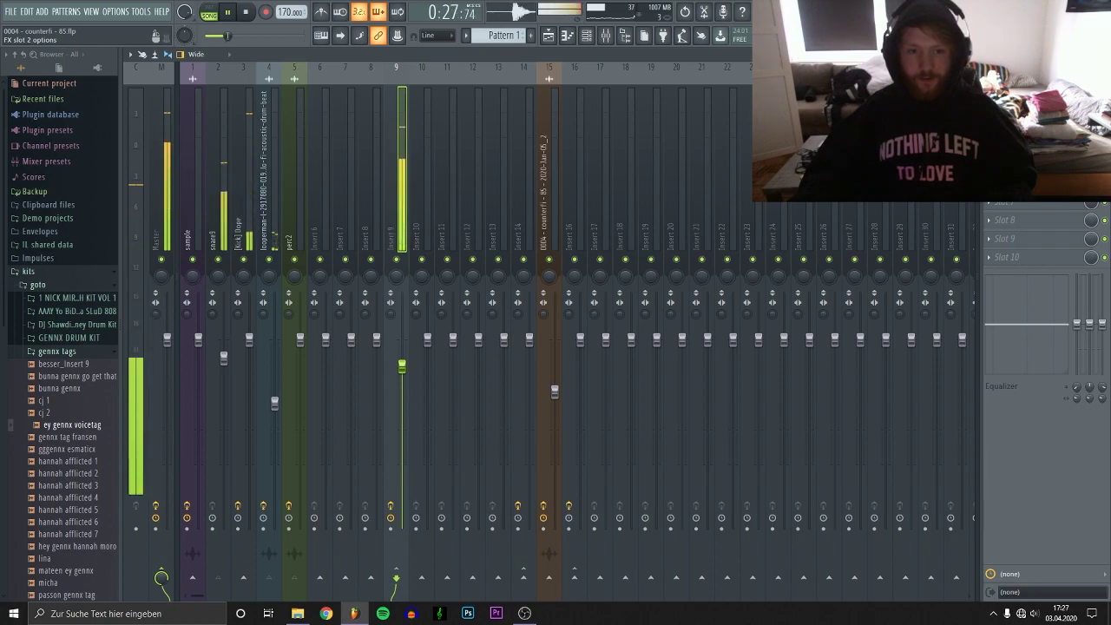
key("space")
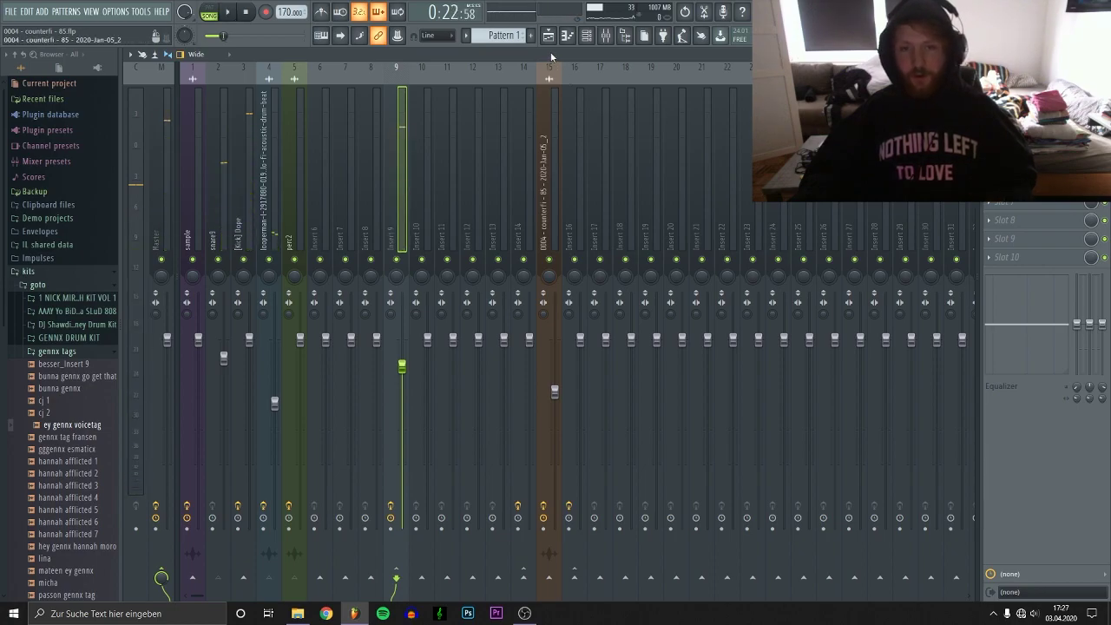
left_click(1011, 92)
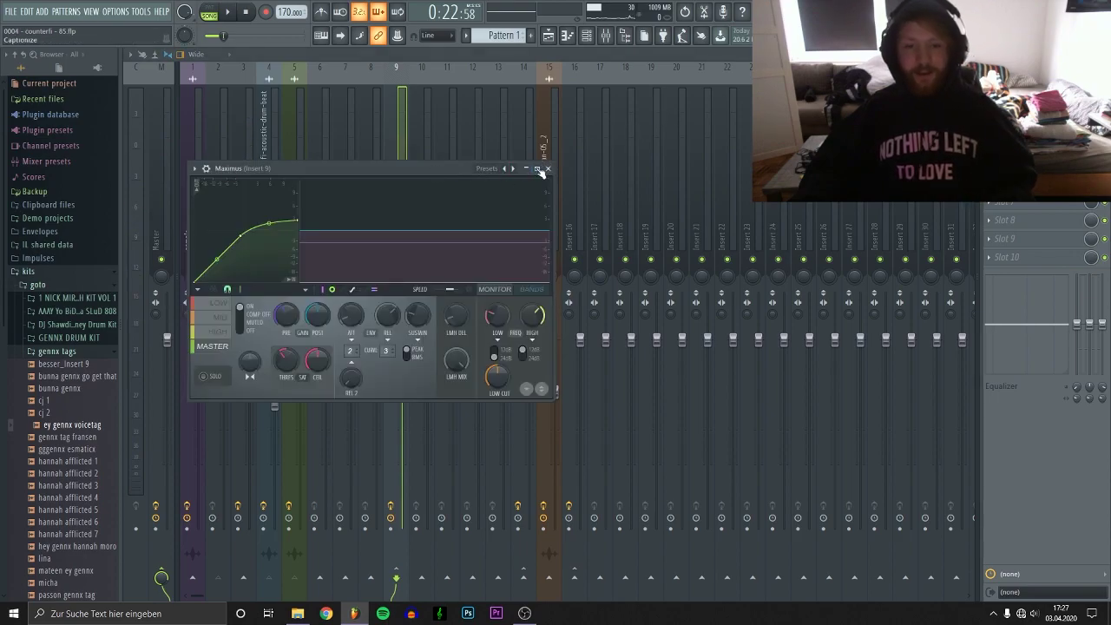
Show the playlist and solo Track 3, which holds the perc2 clips.
left_click(548, 36)
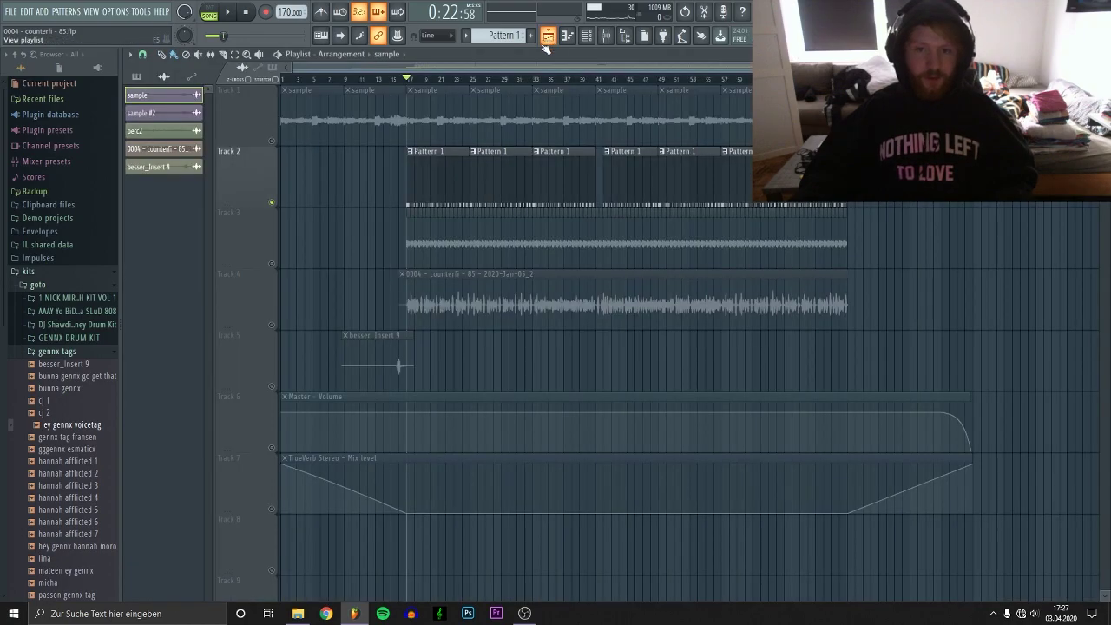
right_click(272, 265)
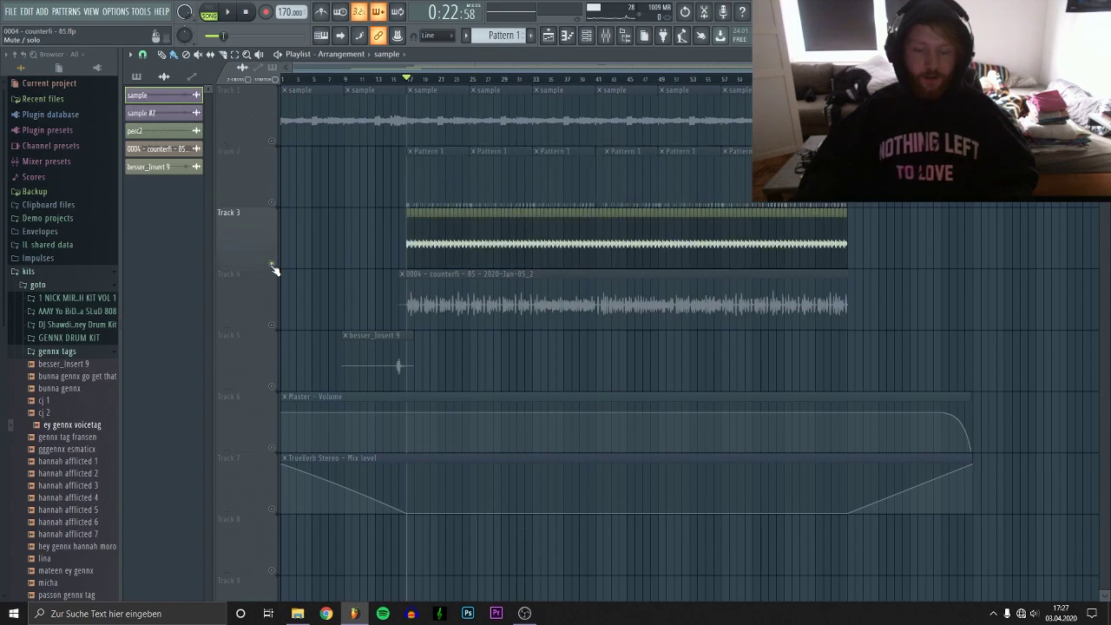
scroll(390, 251, "up", 5)
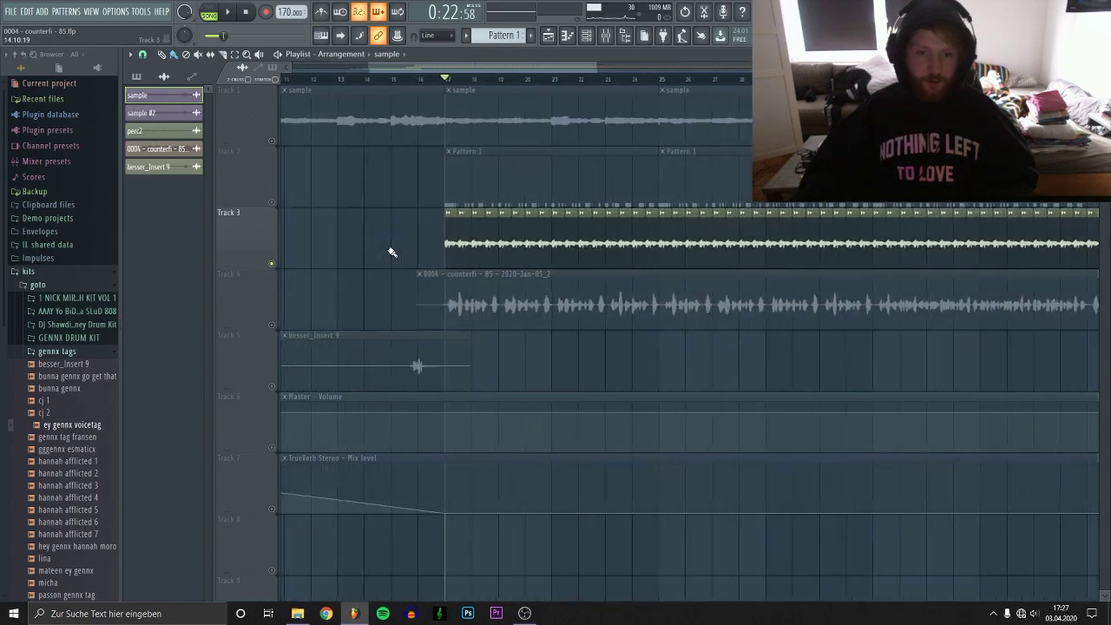
Unmute Track 8 and lengthen its perc2 clip at bar 15 to 1:06:13.
scroll(399, 469, "down", 3)
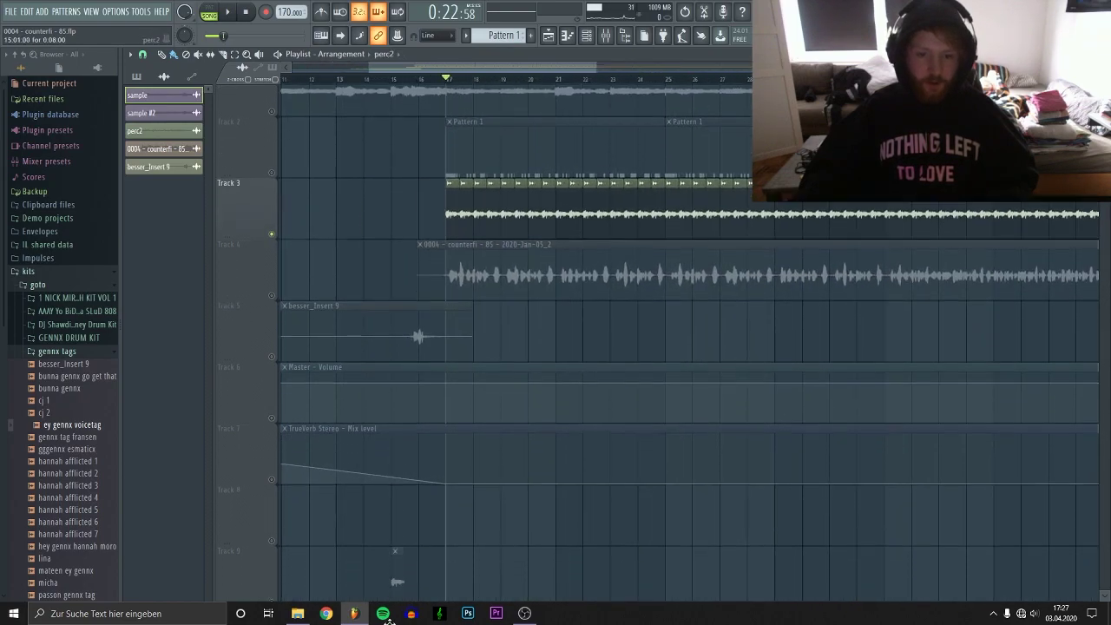
left_click(271, 491)
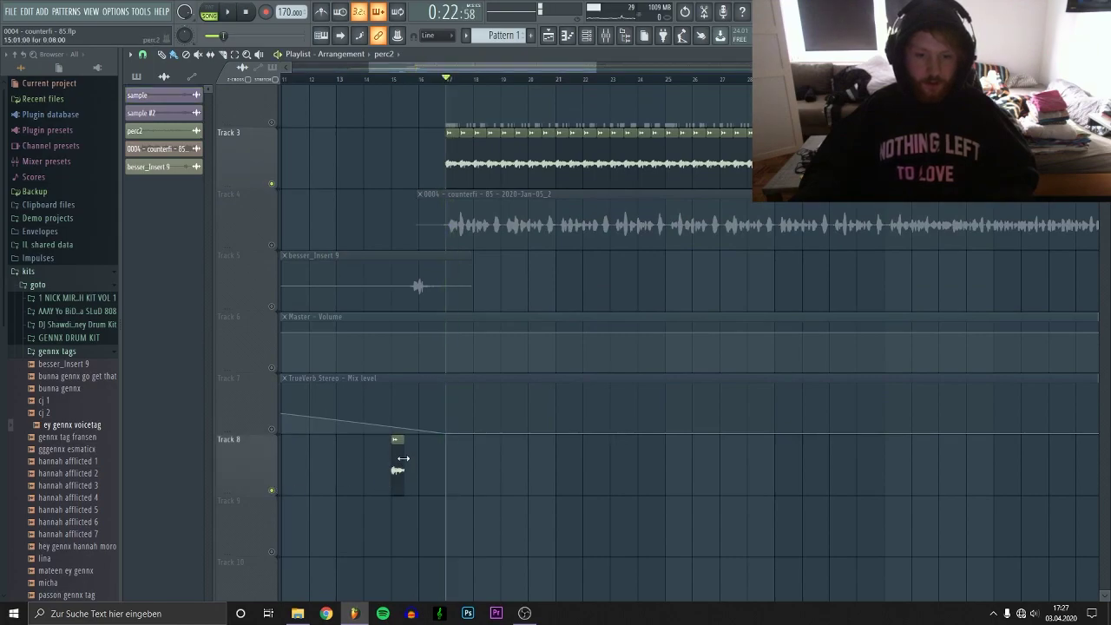
mouse_move(413, 458)
left_mouse_down()
mouse_move(486, 460)
mouse_move(431, 463)
left_mouse_up()
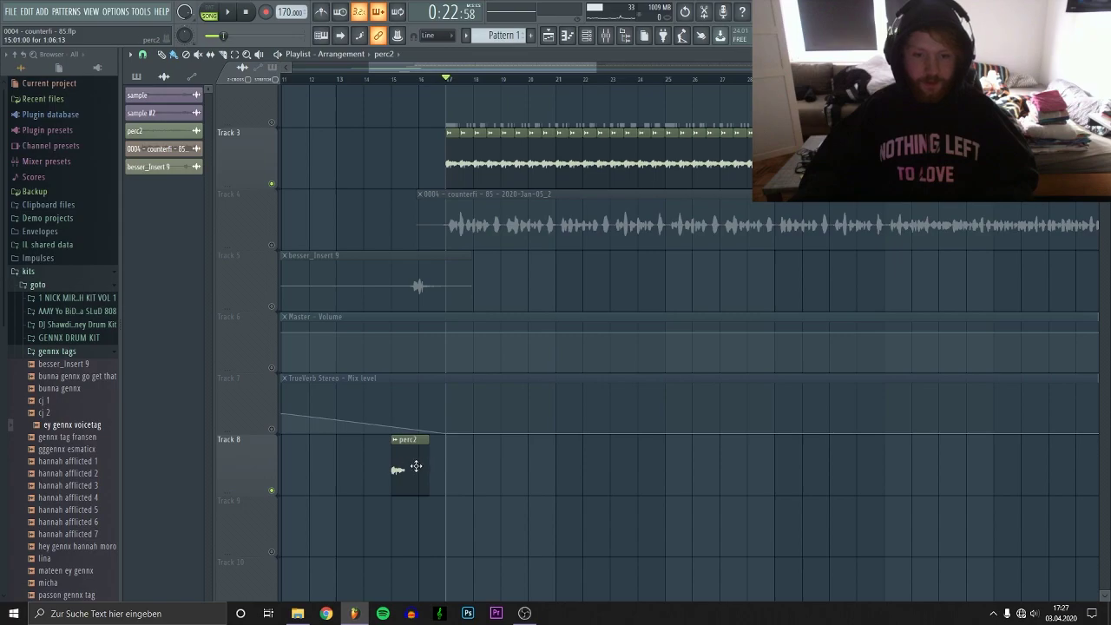
Select the perc2 insert in the mixer and play the soloed percussion track from bar 17 in the playlist.
left_click(606, 36)
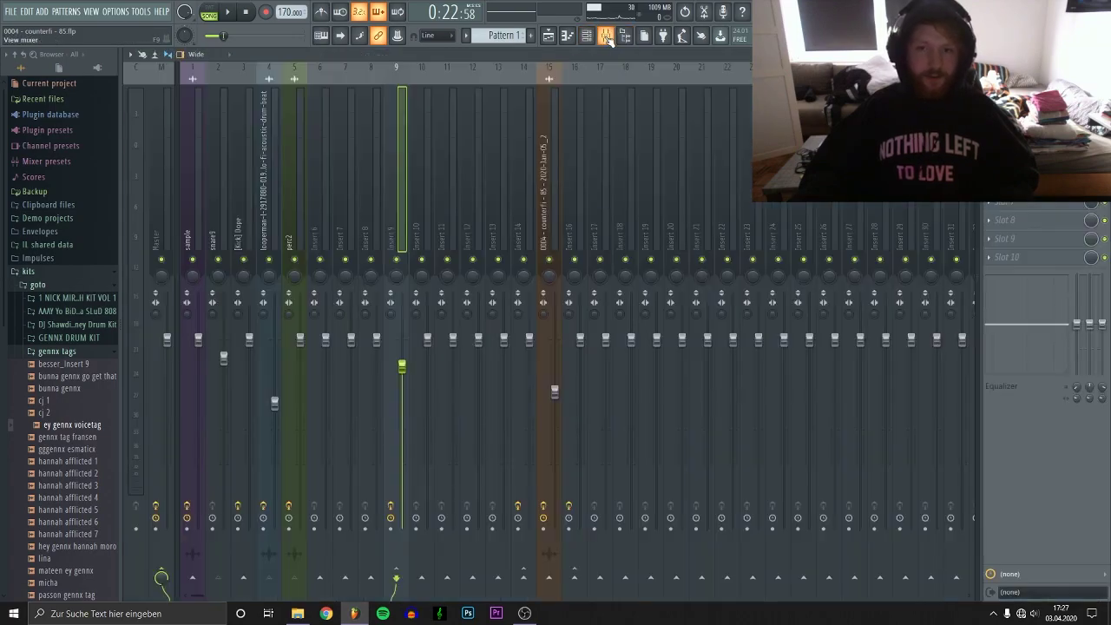
left_click(290, 219)
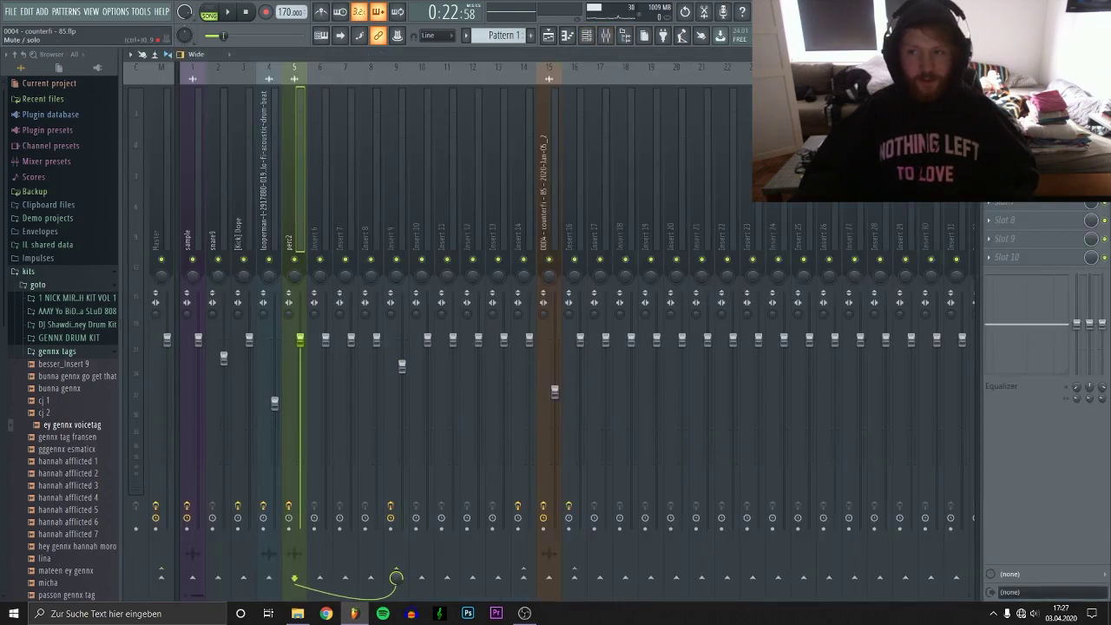
left_click(547, 36)
key("space")
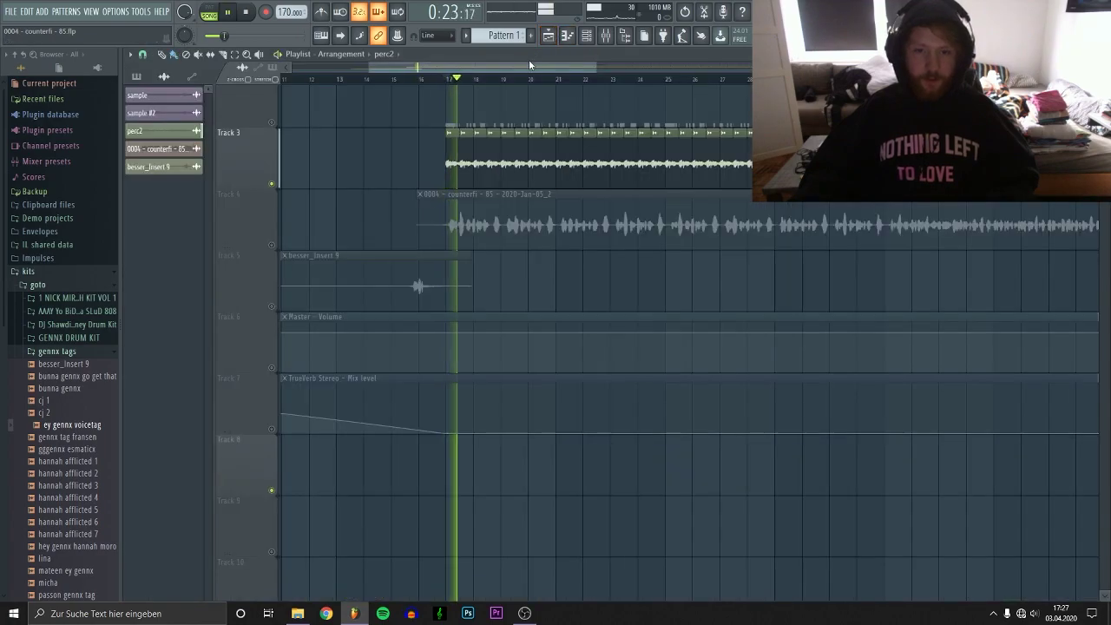
key("space")
Open the Fruity Parametric EQ 2 on the perc2 insert and play the percussion to inspect its filtering.
left_click(605, 36)
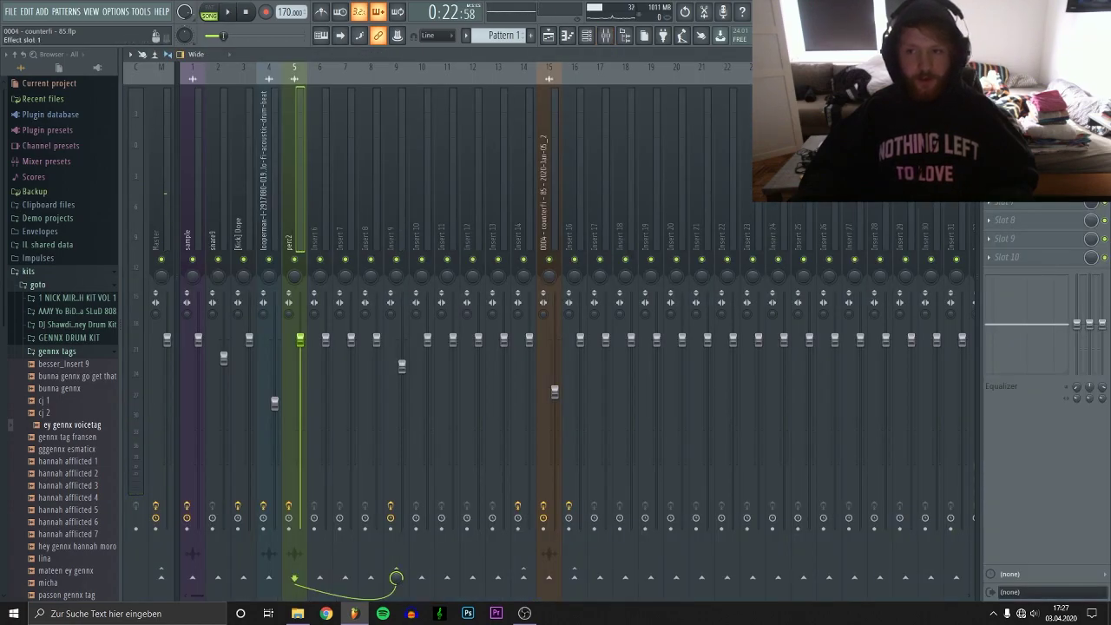
left_click(1007, 89)
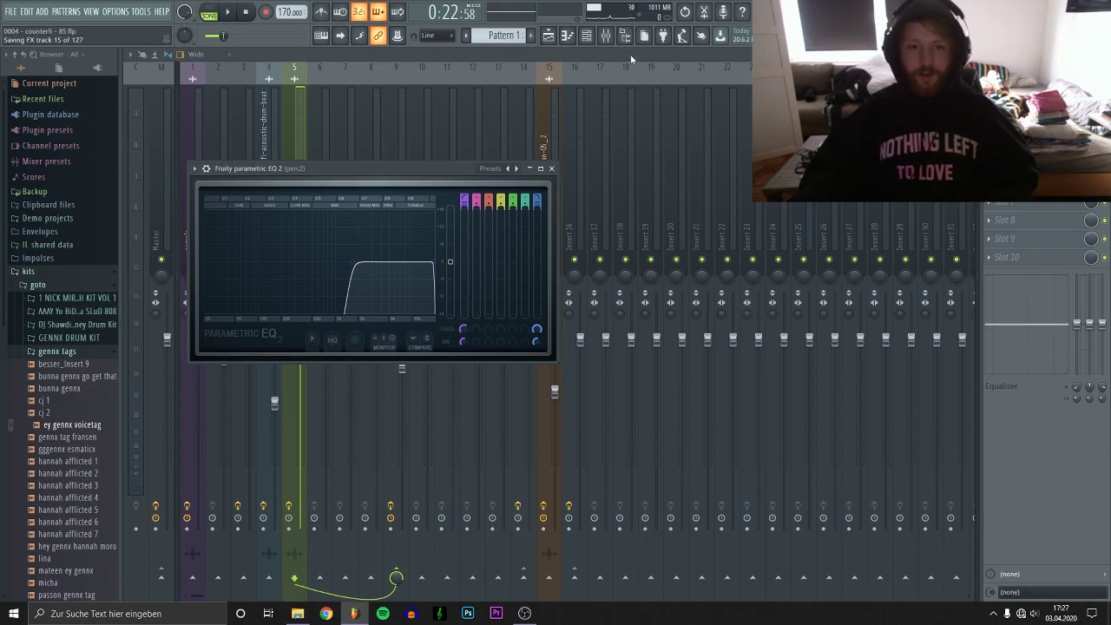
key("space")
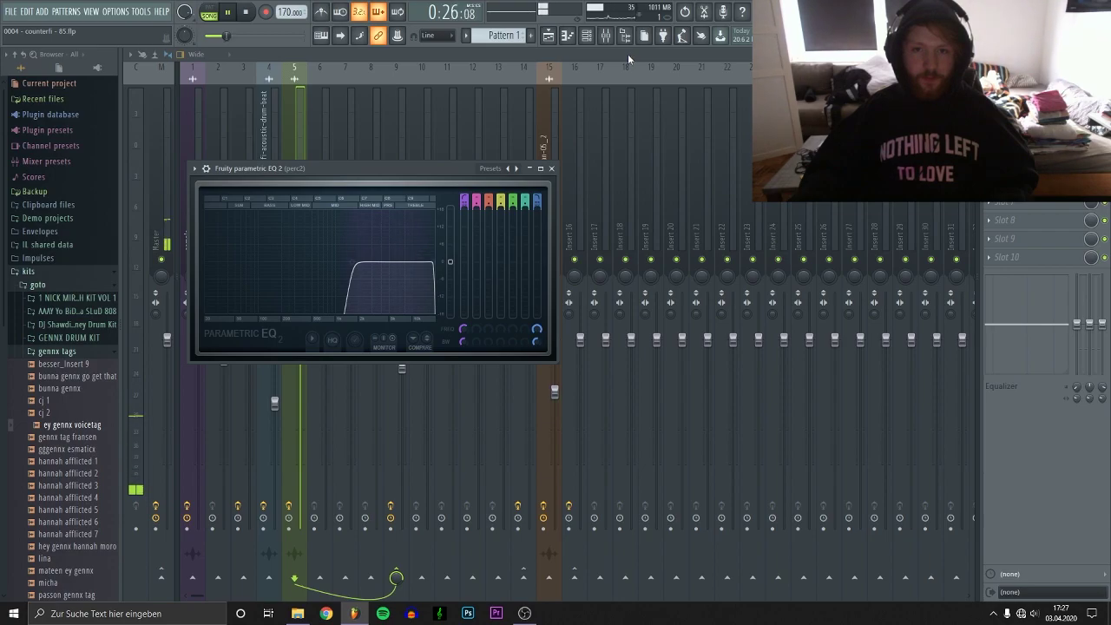
key("space")
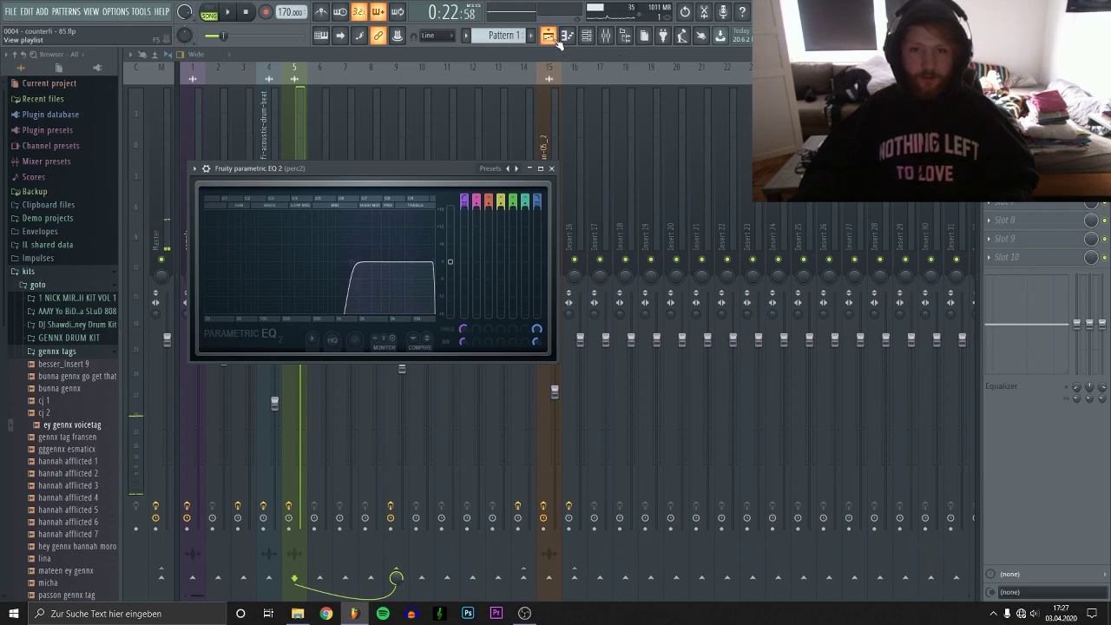
In the playlist, unsolo Track 3, mute Track 4 and play the arrangement from bar 17.
left_click(549, 37)
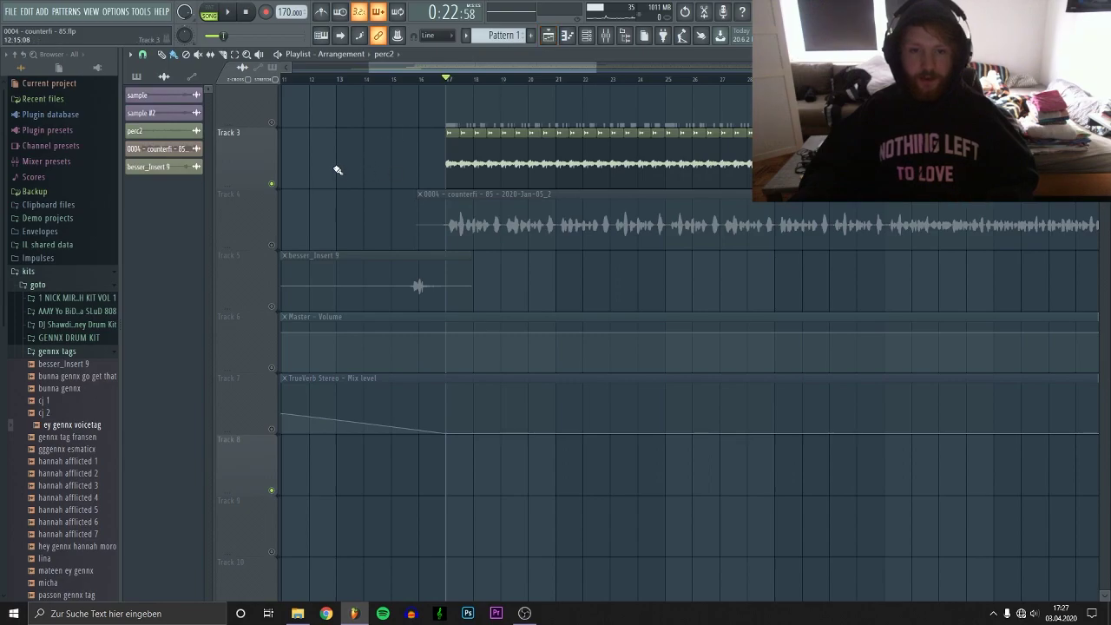
scroll(337, 170, "down", 3)
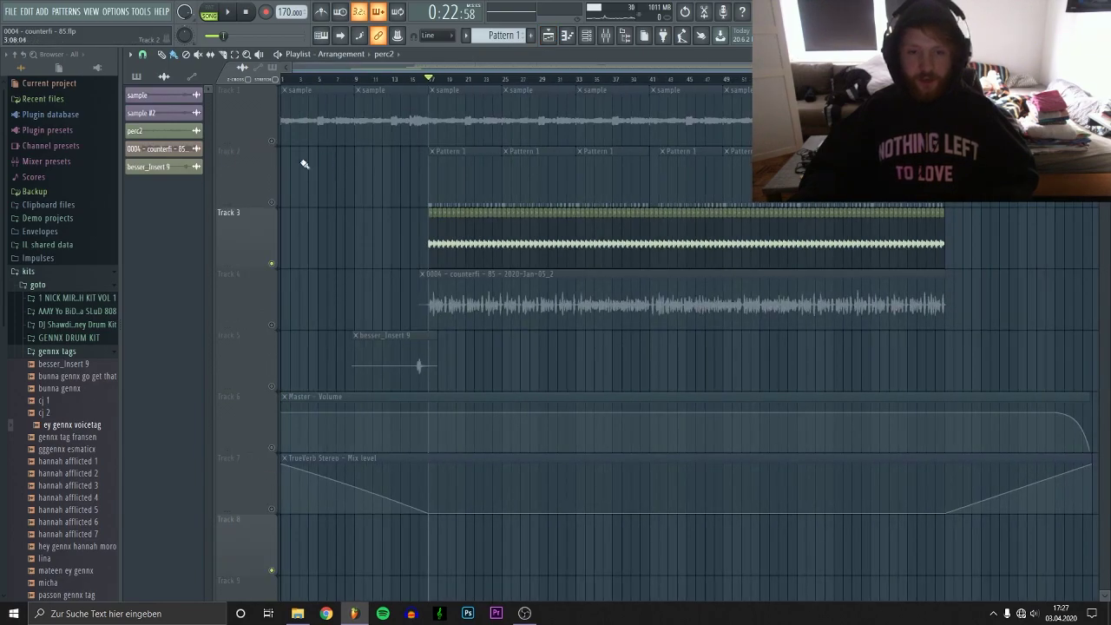
left_click(273, 264, "ctrl")
left_click(273, 326)
key("space")
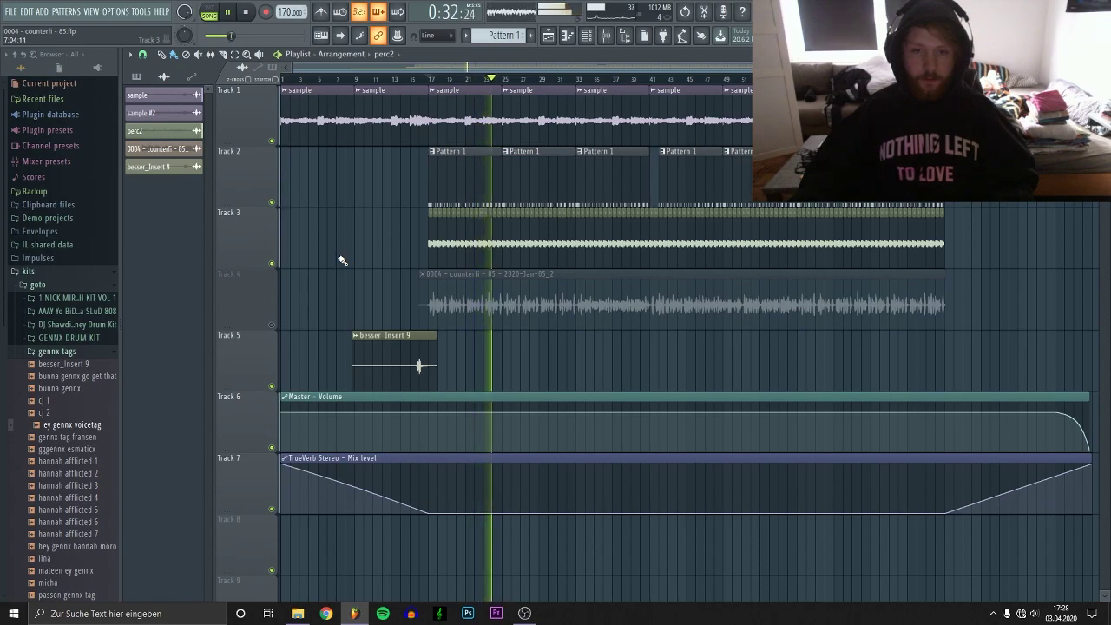
Stop playback and play the arrangement from about bar 39 through the short drum break before bar 42.
key("space")
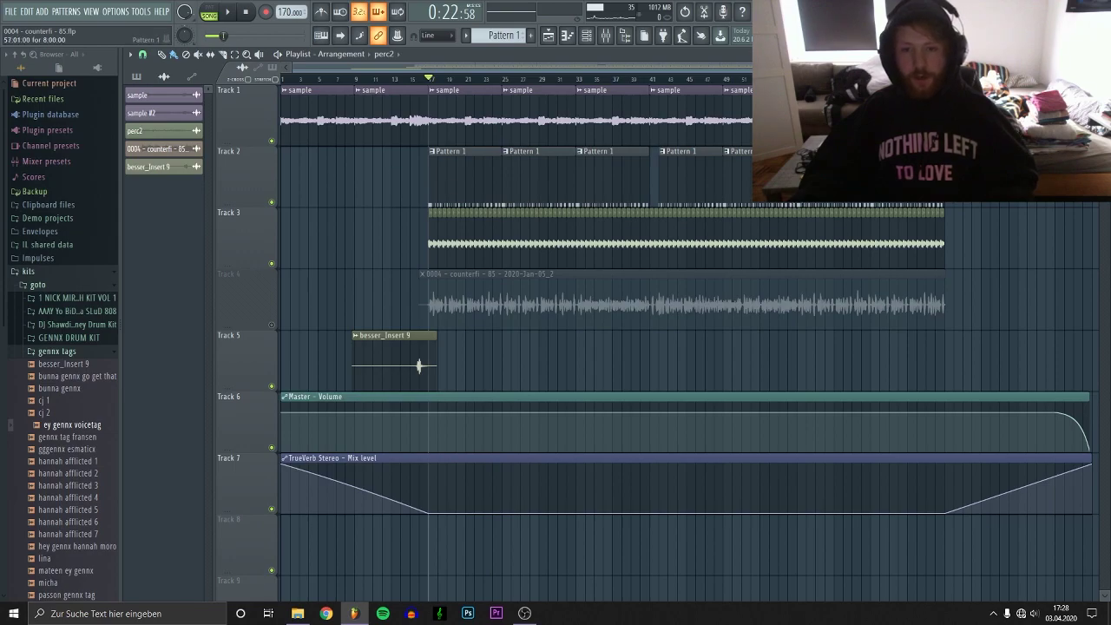
left_click(649, 79)
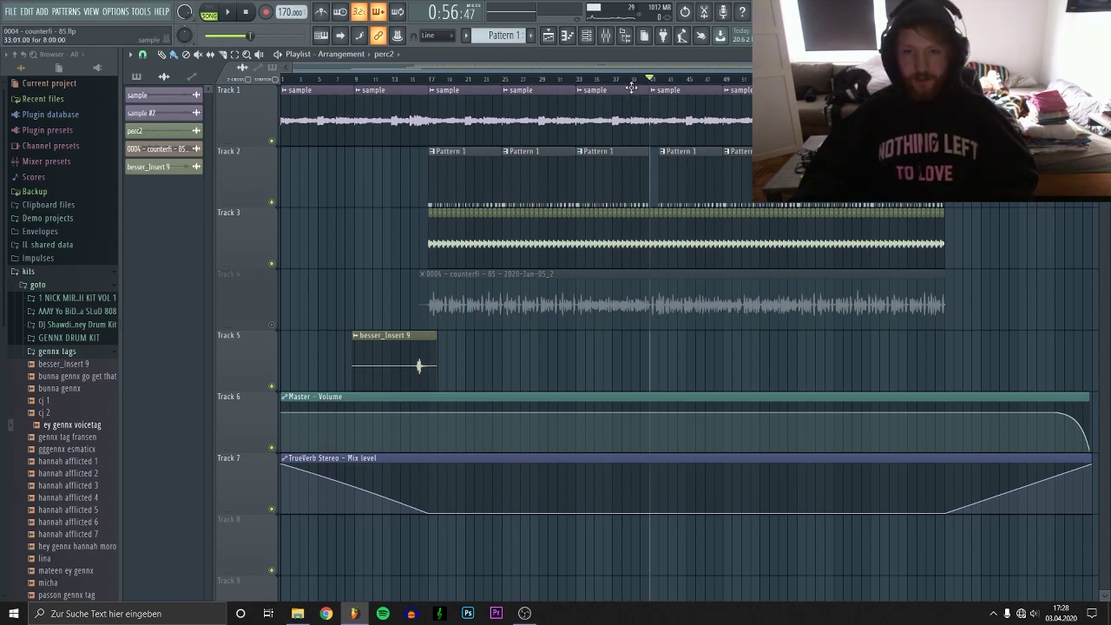
left_click(633, 79)
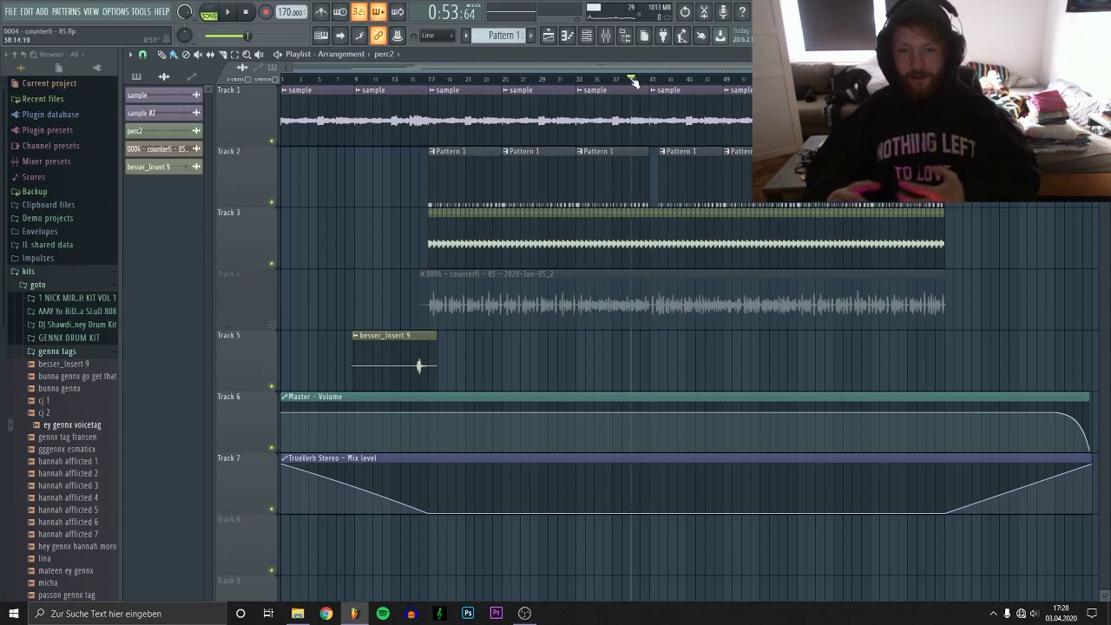
key("space")
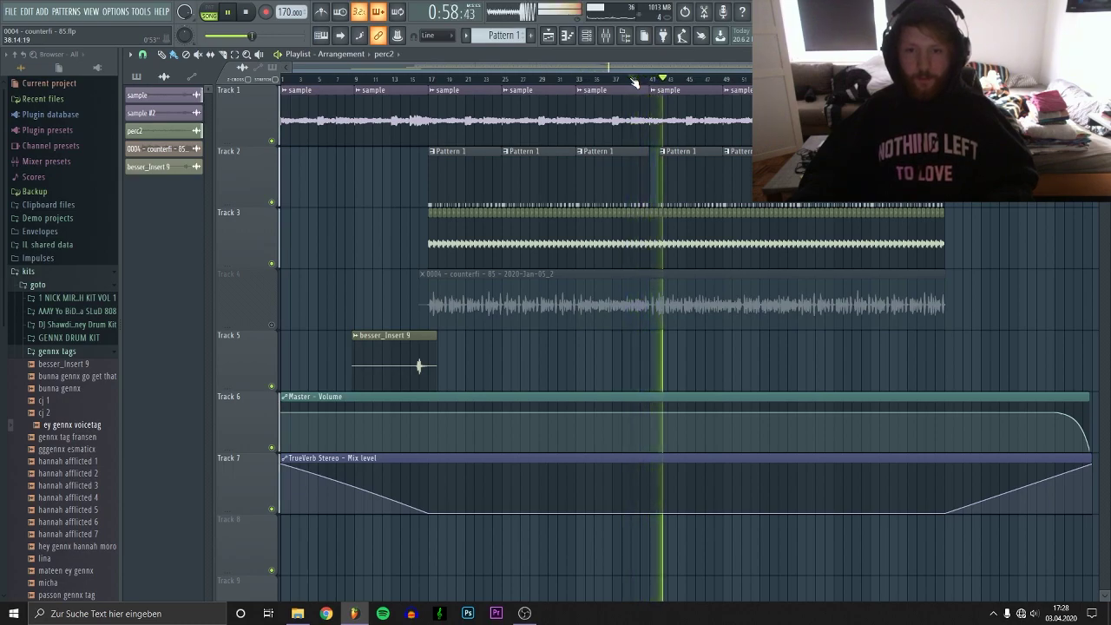
key("space")
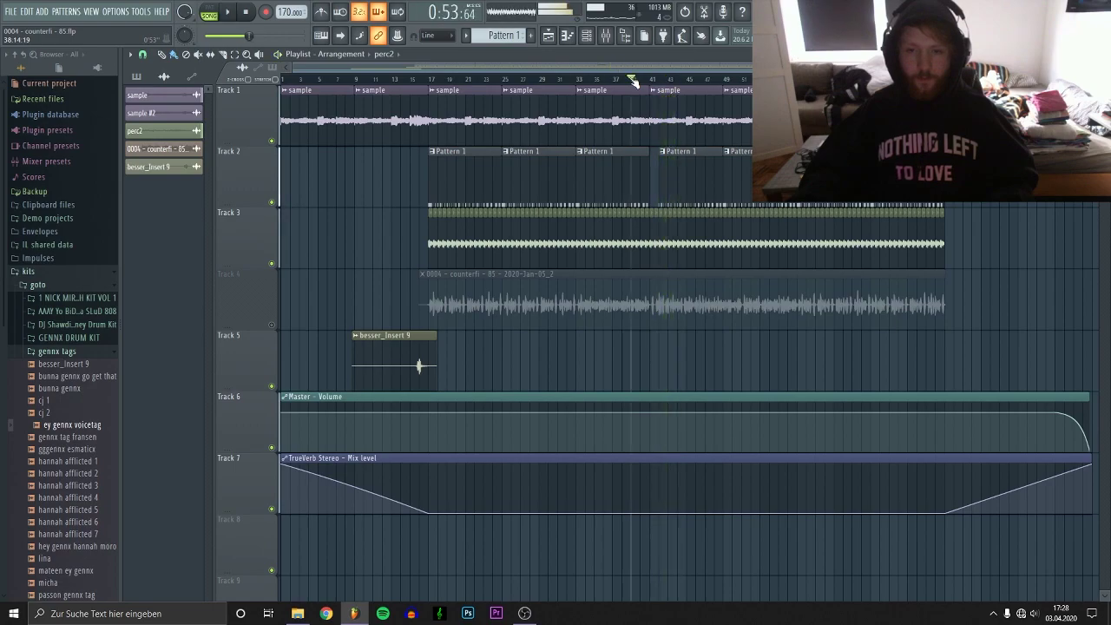
Unmute Track 4 with the 0004 - counterfi - 85 recording and place the playhead at bar 16.
left_click(371, 80)
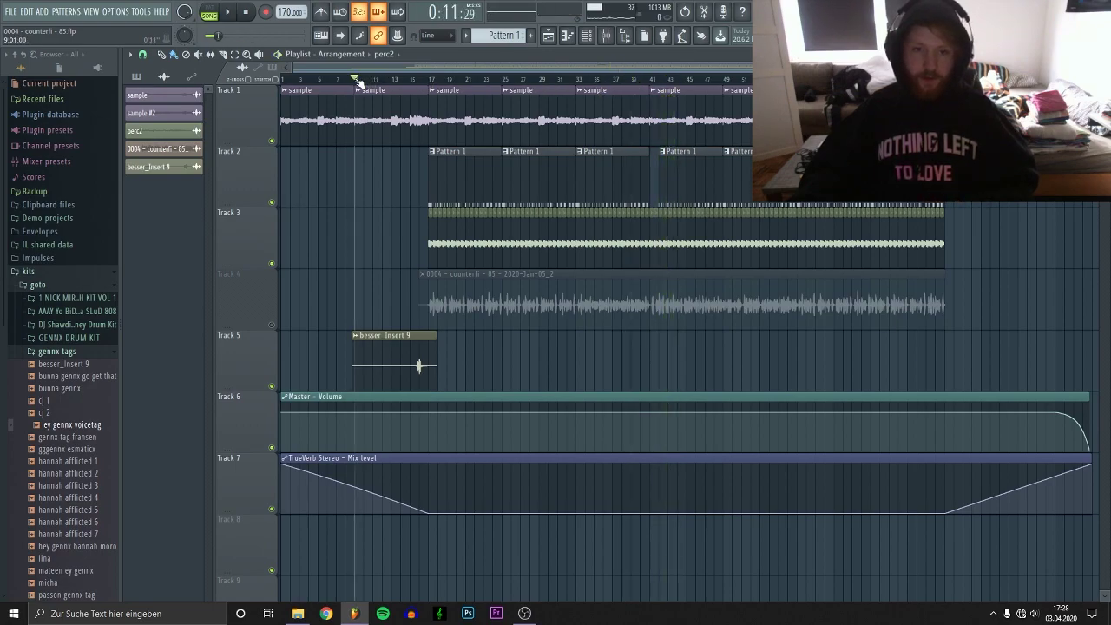
right_click(271, 327)
right_click(272, 326)
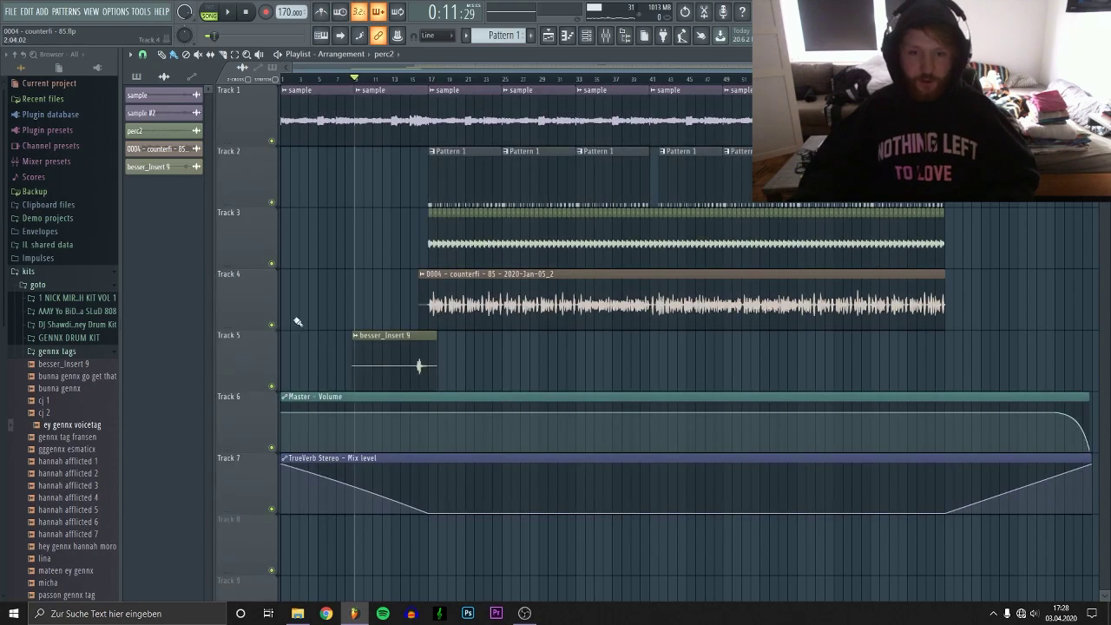
left_click(427, 81)
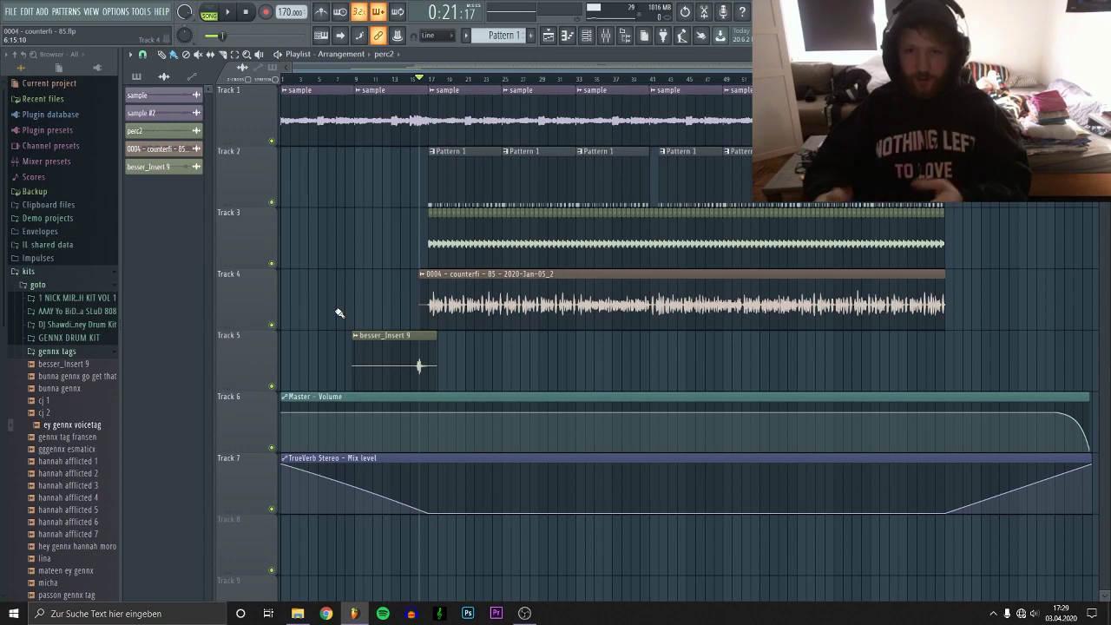
Open the mixer and select insert 15, which carries the 0004 - counterfi - 85 recording, to examine its routing.
left_click(607, 35)
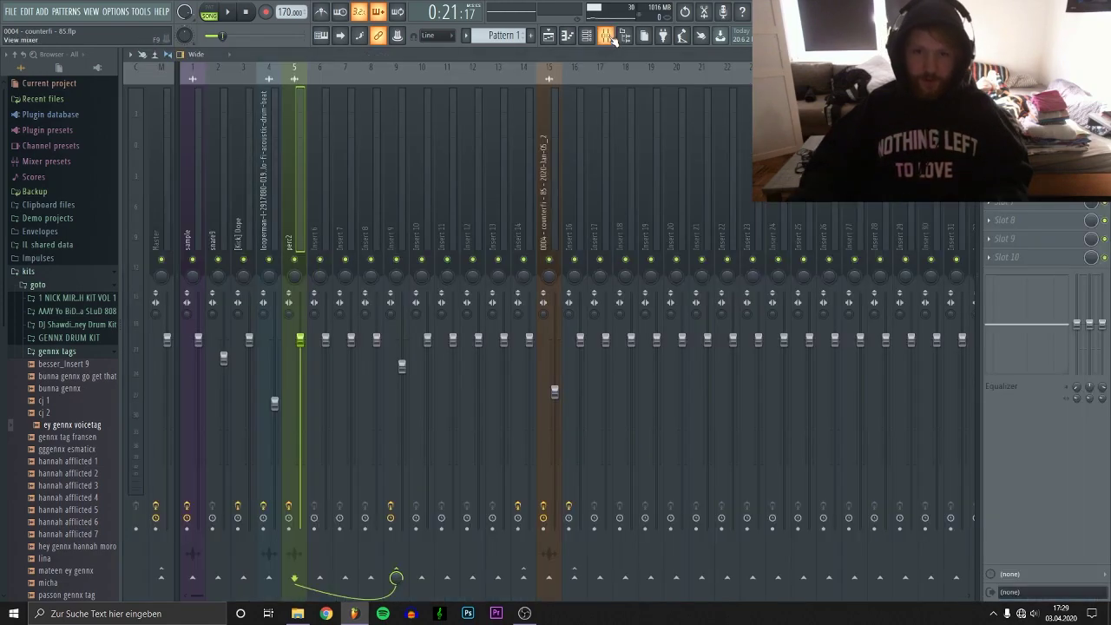
left_click(549, 217)
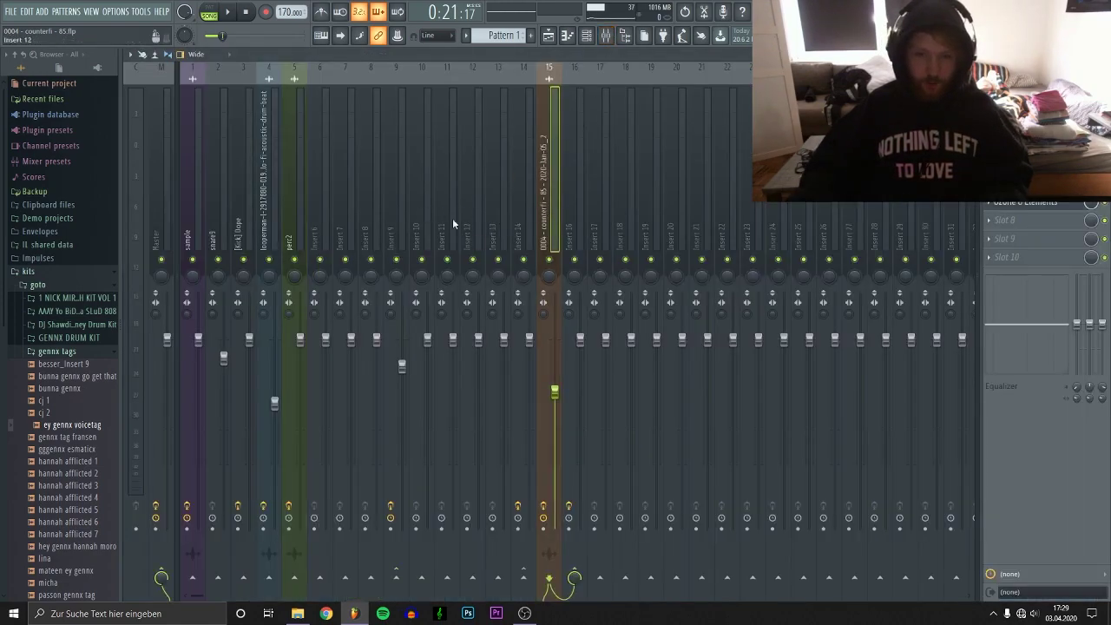
left_click(425, 216)
left_click(392, 215)
left_click(557, 215)
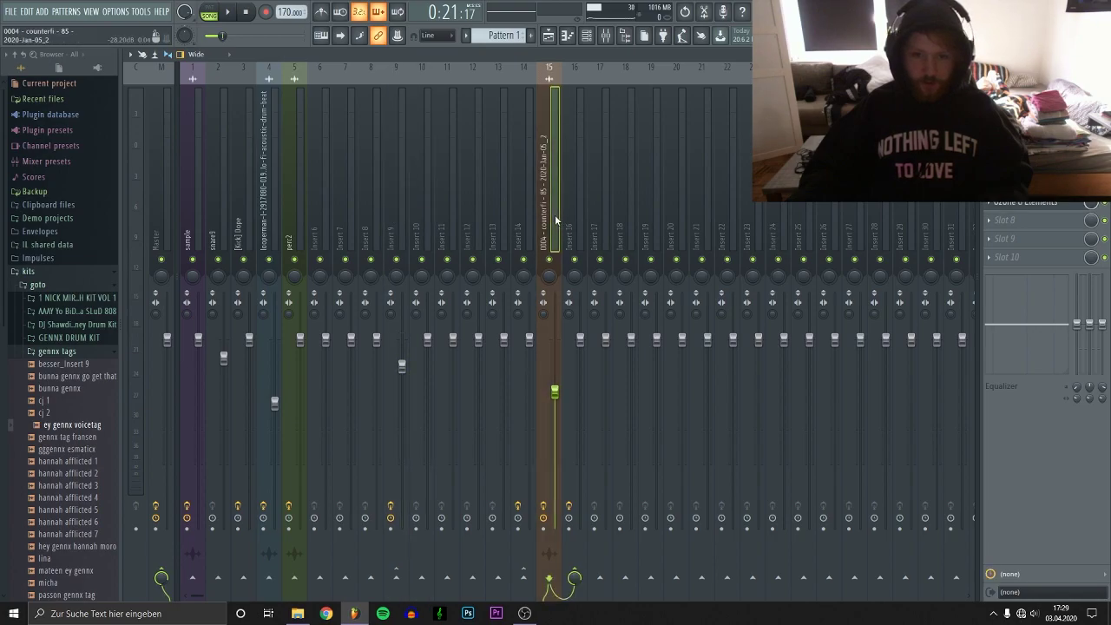
Mute Insert 16 and remove the effect in slot 5 of the recording's insert.
left_click(579, 243)
left_click(574, 259)
left_click(546, 238)
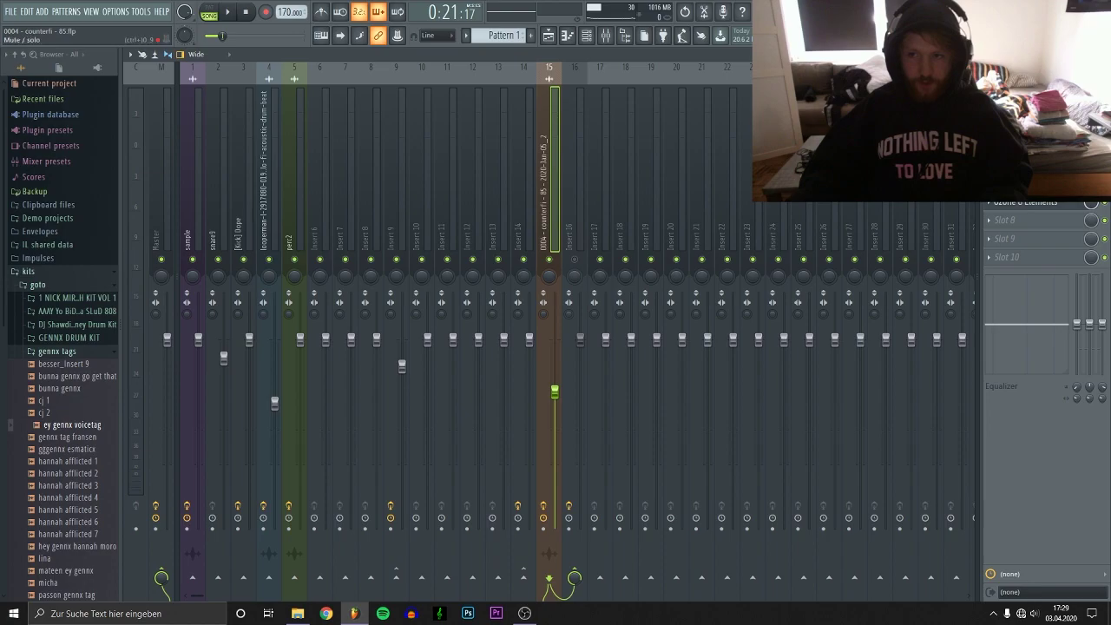
left_click(989, 165)
left_click(1072, 222)
key("Return")
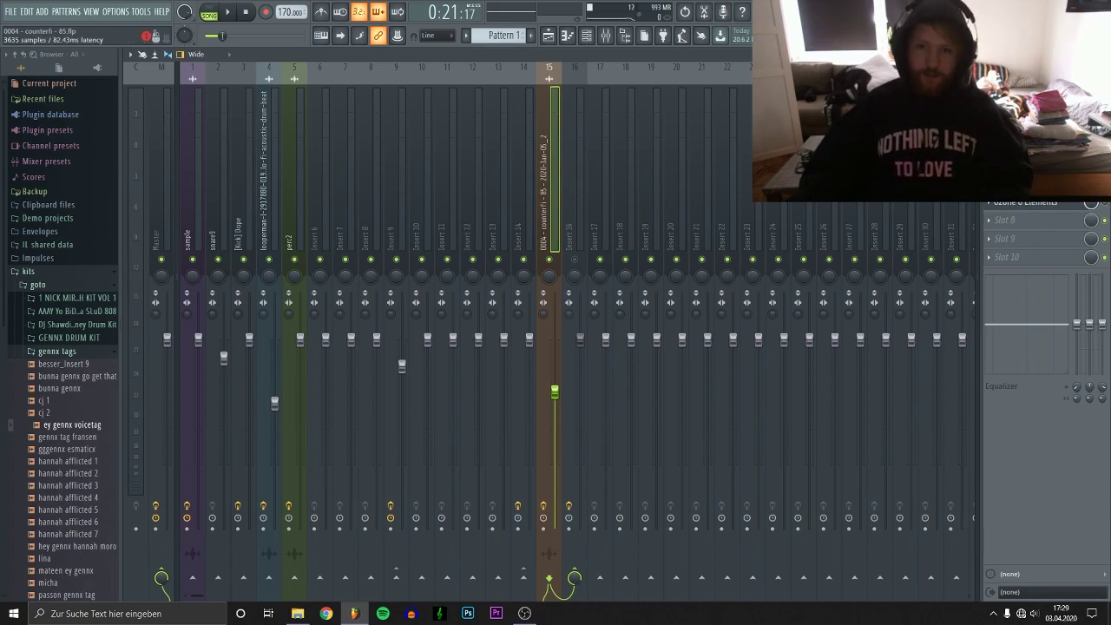
Return to the playlist, solo Track 4 and play the recording from bar 16.
key("space")
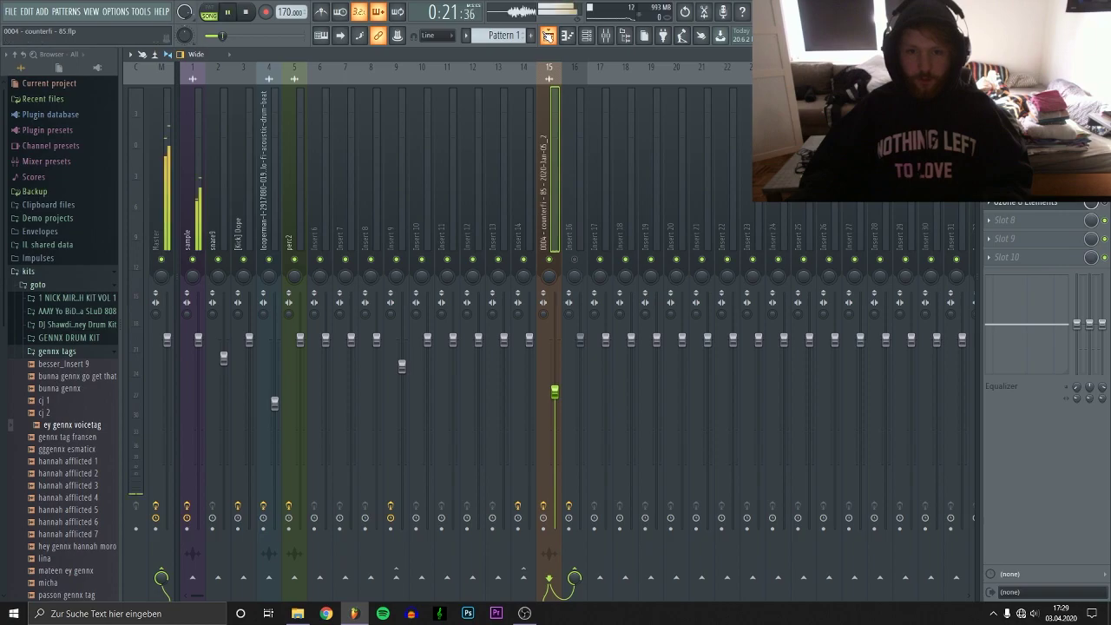
key("space")
left_click(548, 34)
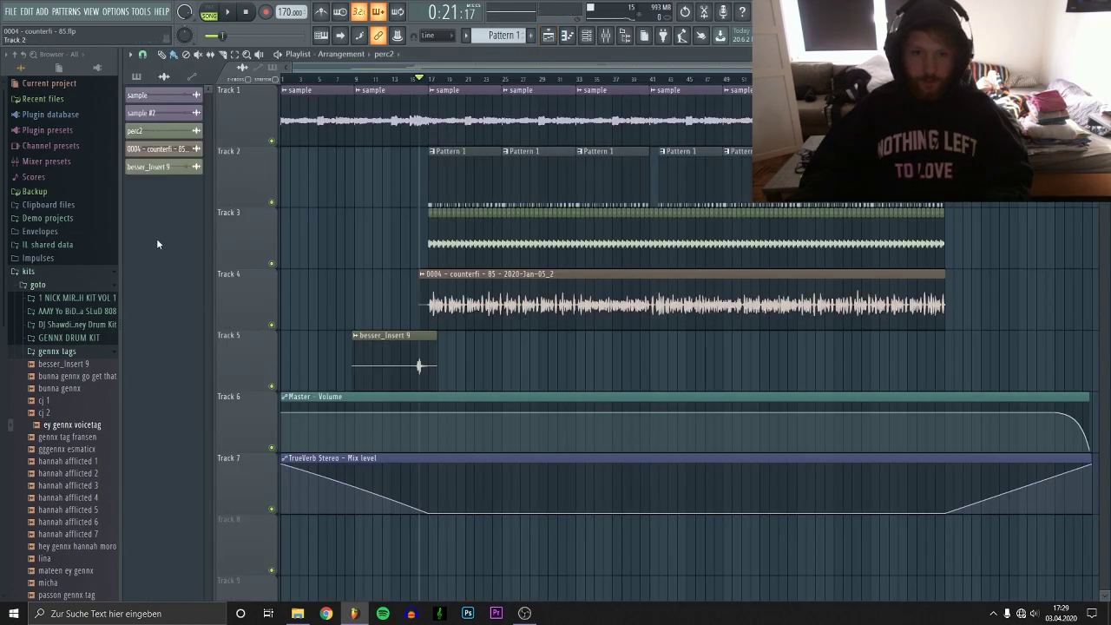
left_click(271, 325, "ctrl")
key("space")
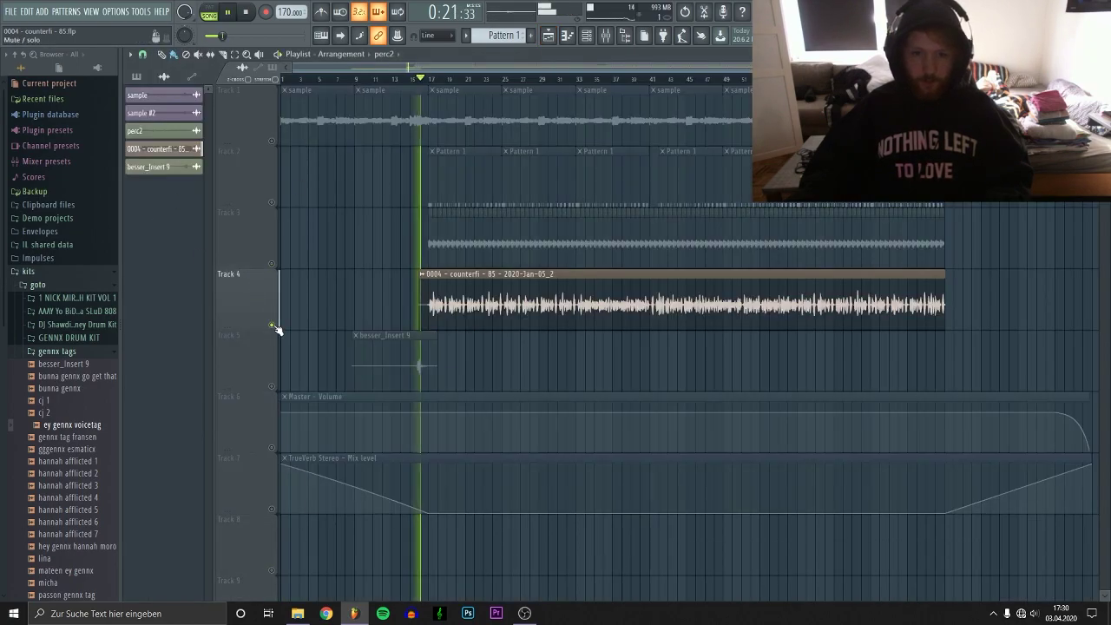
Open Nectar 3 Elements on the recording's mixer insert and play the track to inspect its clean-up and polish settings.
left_click(605, 34)
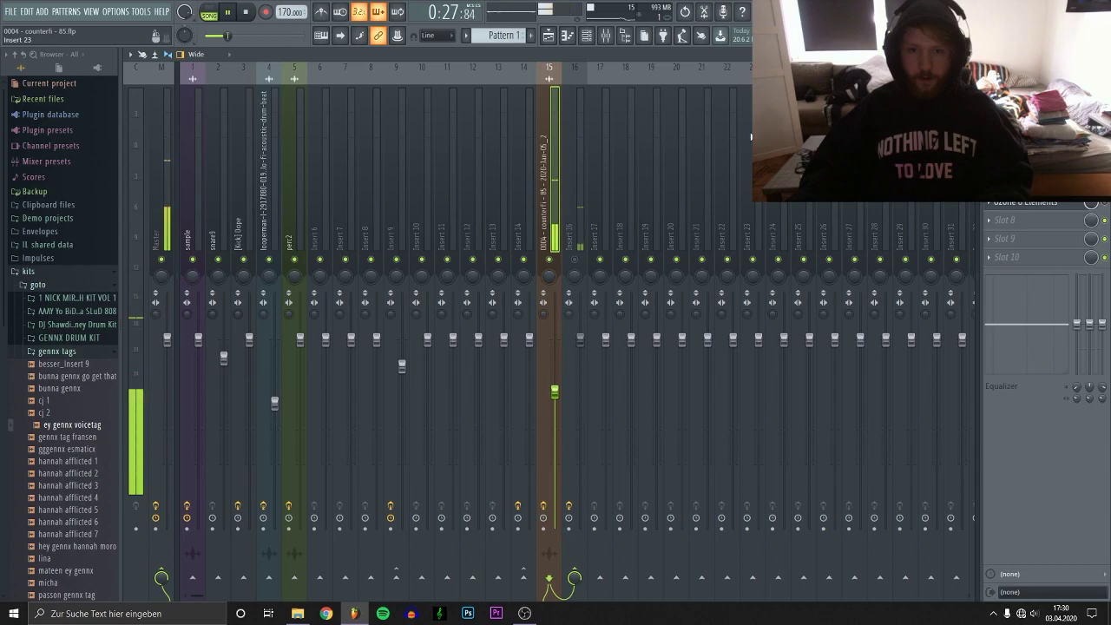
key("space")
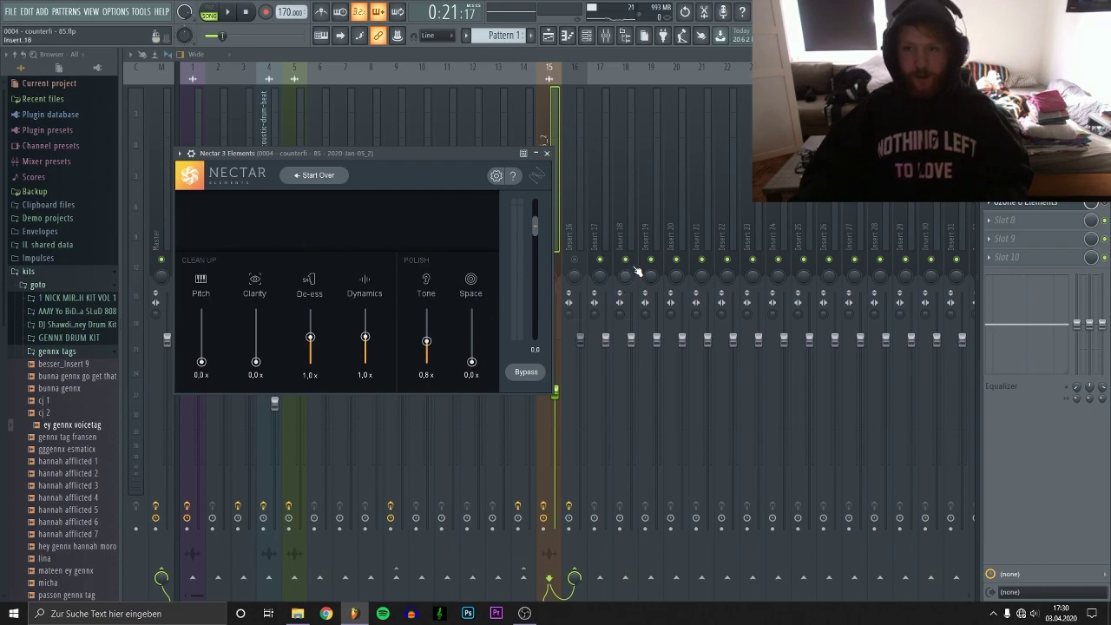
key("space")
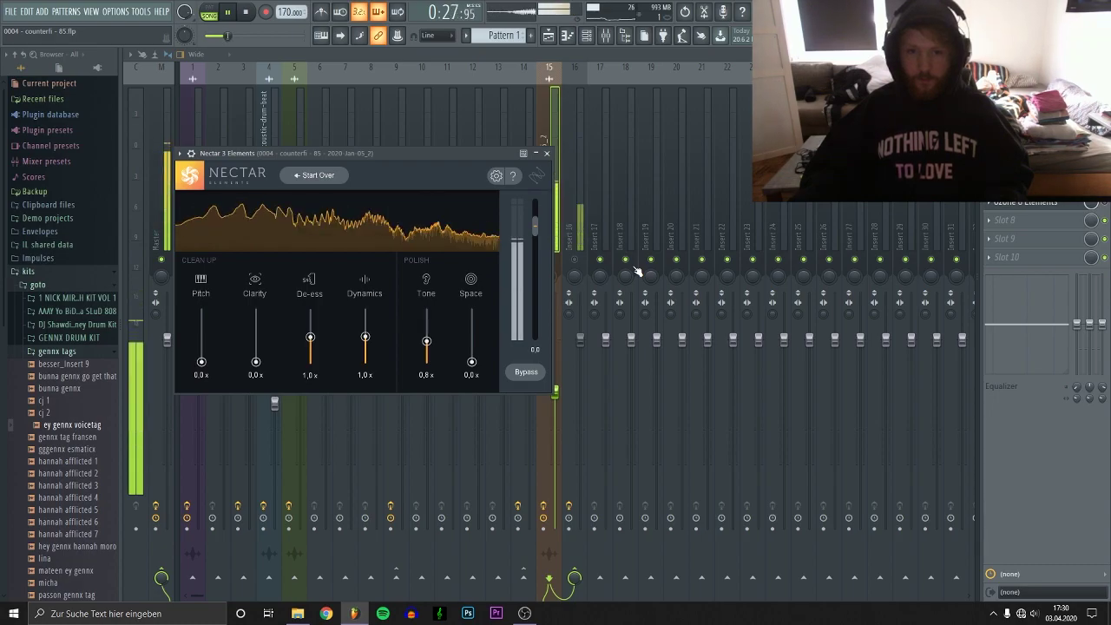
key("space")
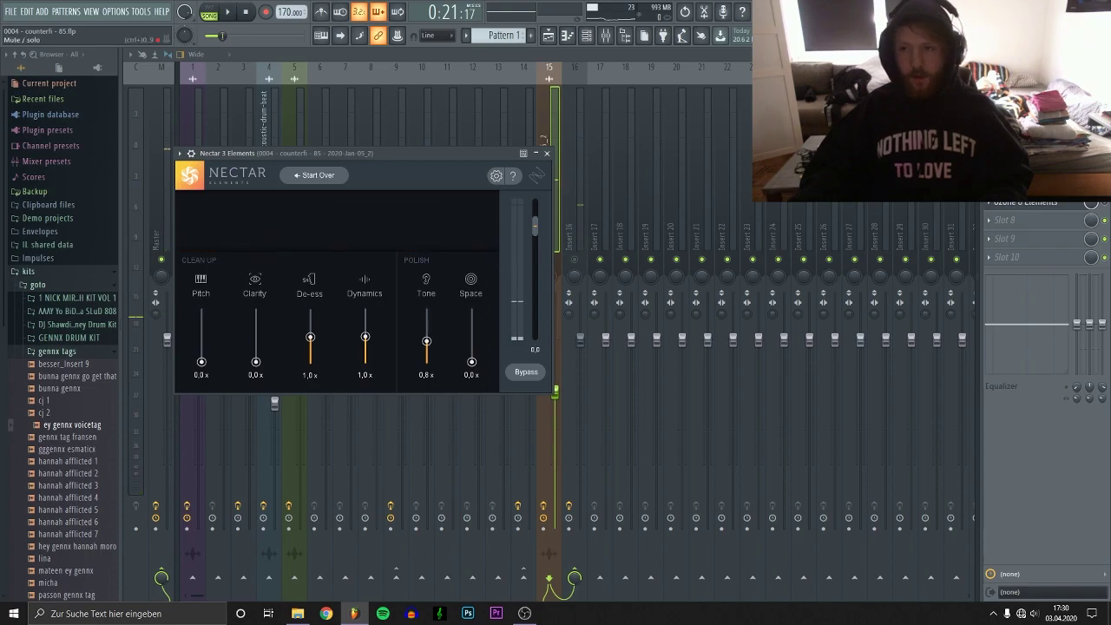
Open the Fruity Parametric EQ 2 on the recording's insert, play the track to inspect its filtering, and close it.
left_click(1024, 110)
left_click(1024, 92)
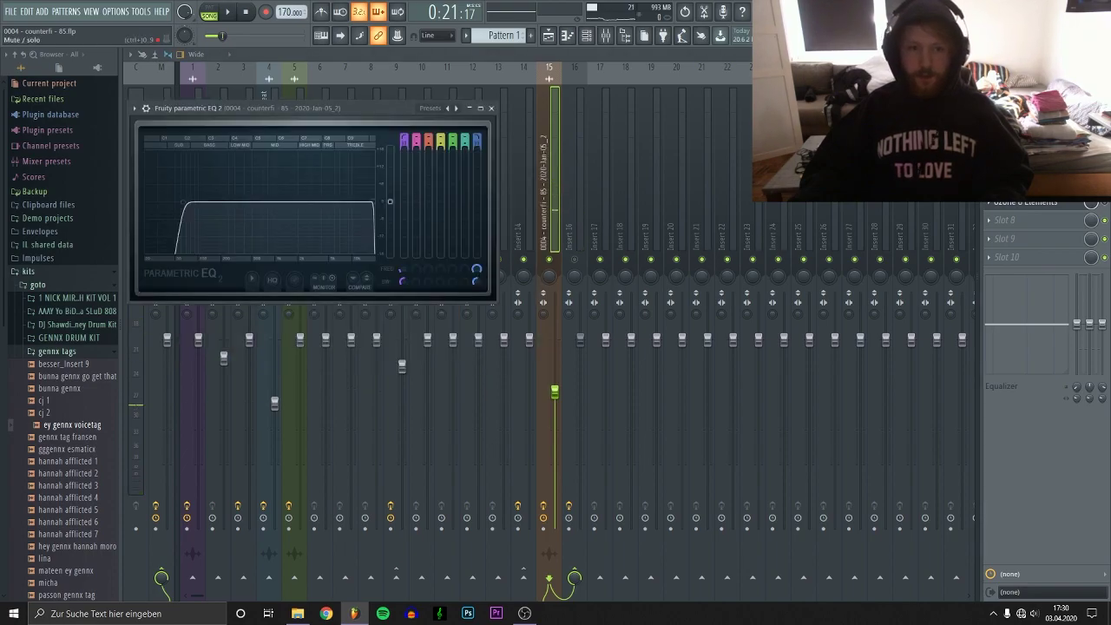
key("Escape")
left_click(1024, 92)
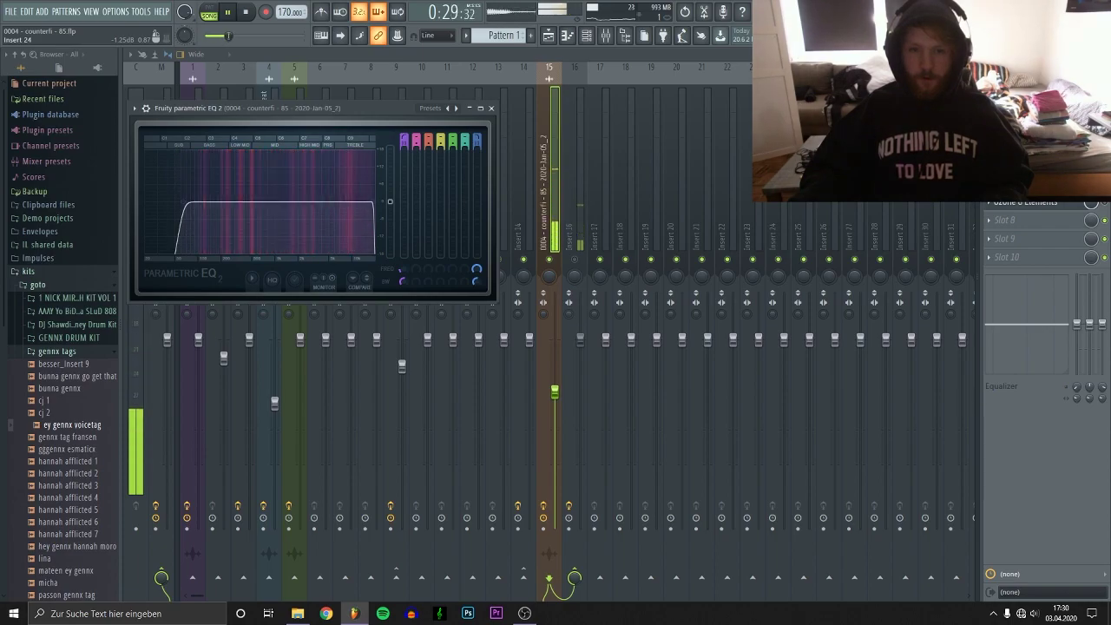
key("space")
key("Escape")
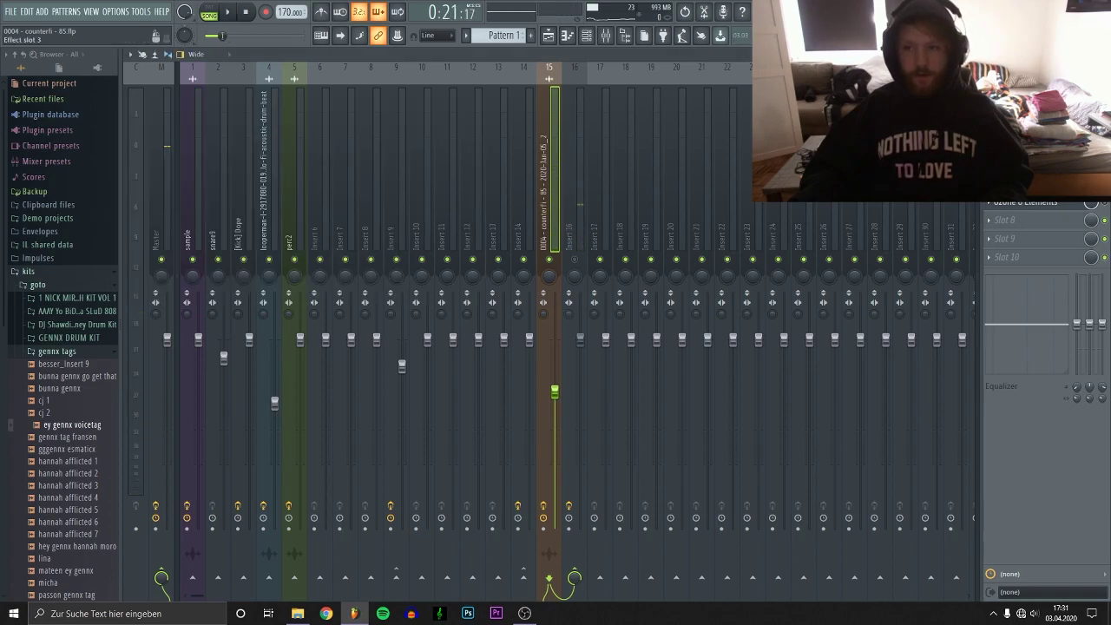
Open the Sibilance Mono de-esser on the recording's insert and play the track to inspect its threshold and range.
left_click(1024, 129)
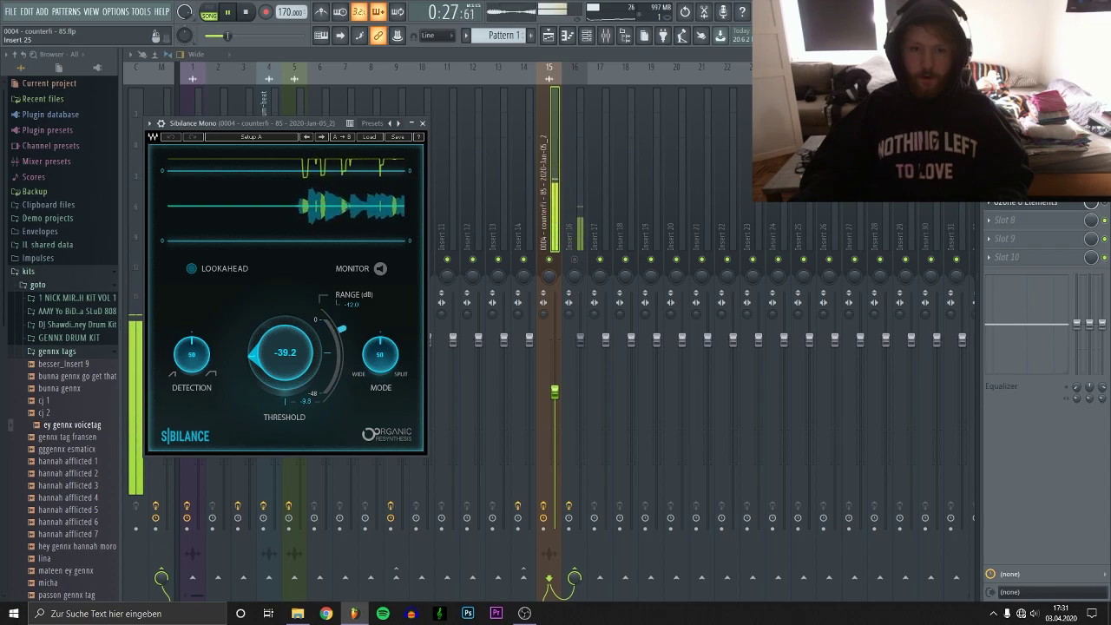
key("space")
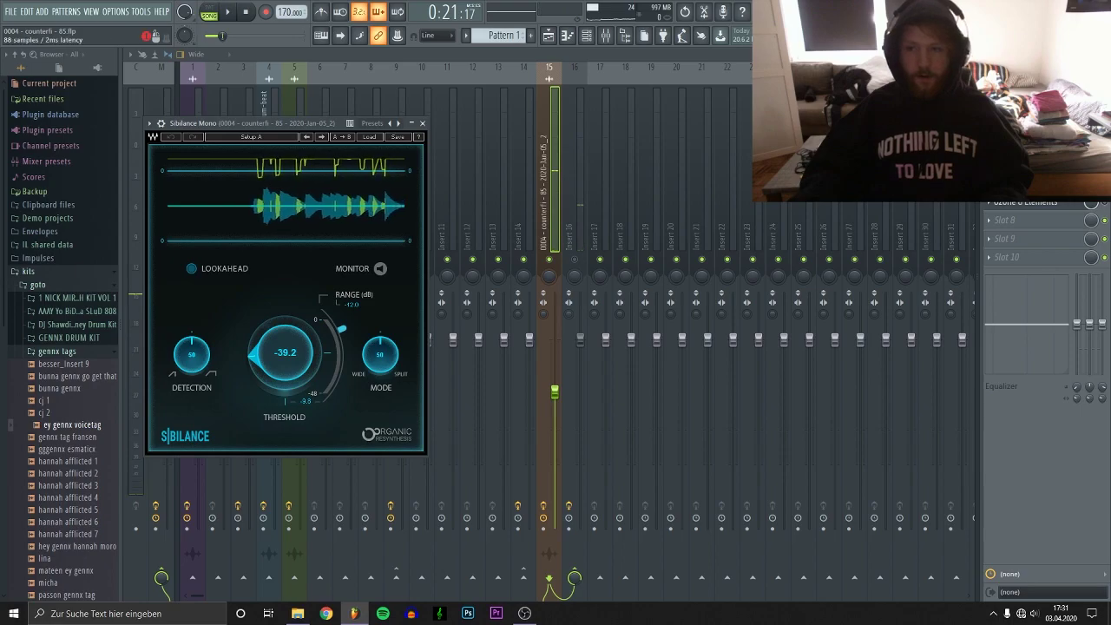
left_click(1032, 128)
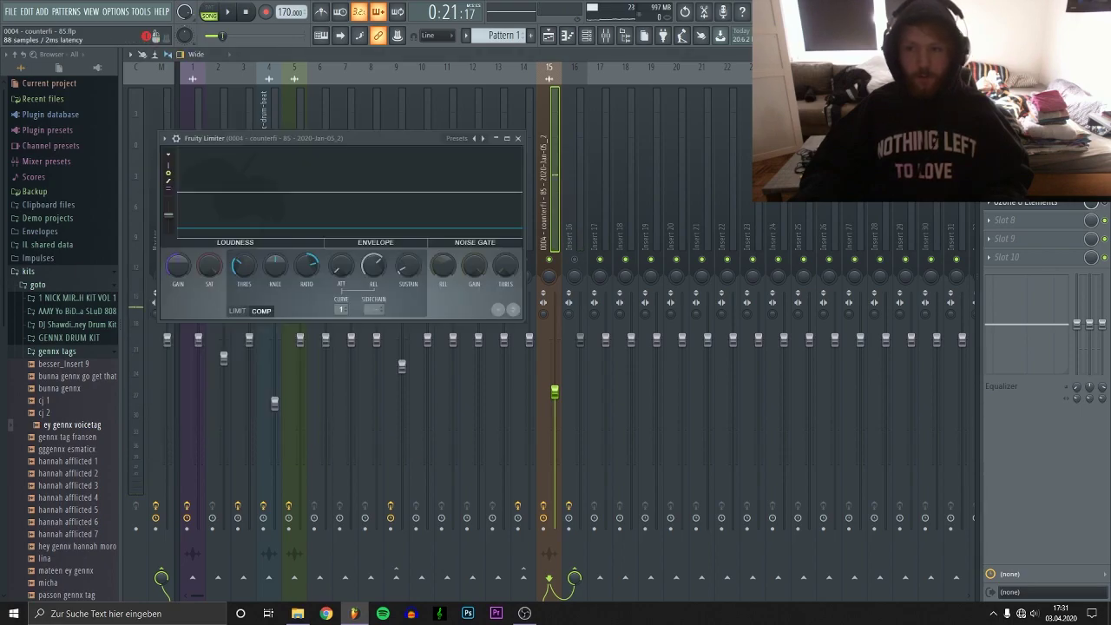
Open the Fruity Limiter on the recording's insert, play the track to inspect its compression, and close it.
left_click(1032, 110)
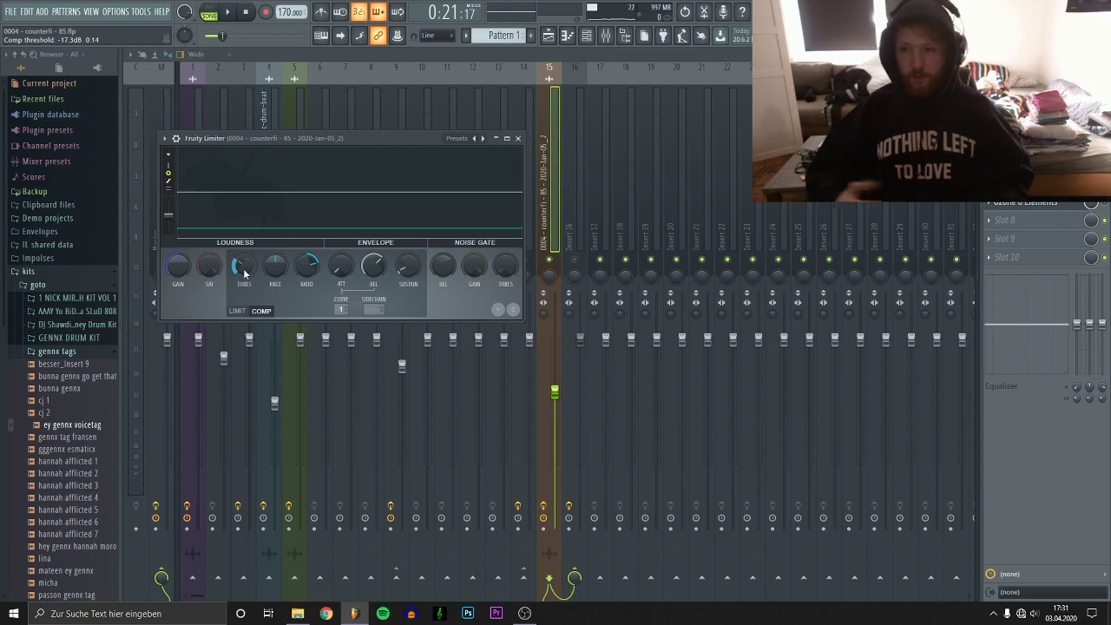
key("space")
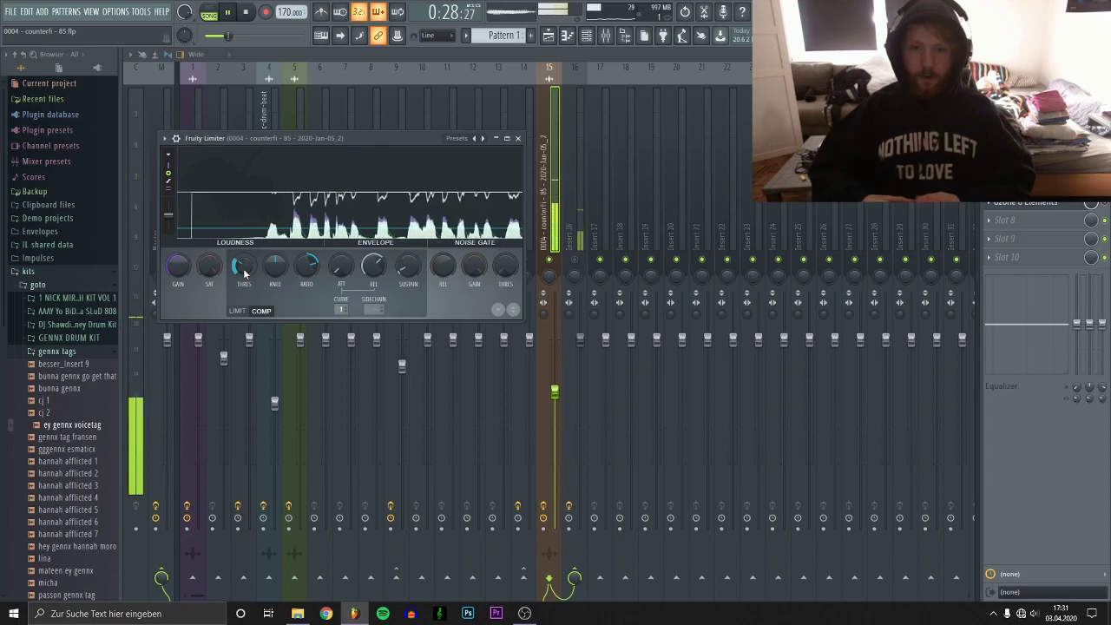
key("space")
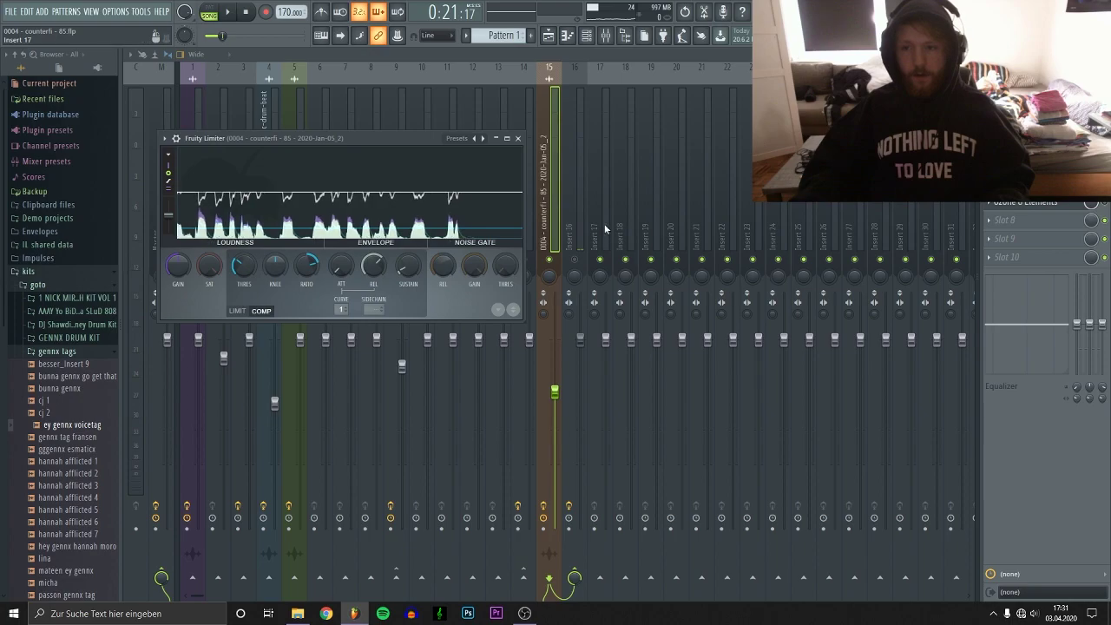
key("Escape")
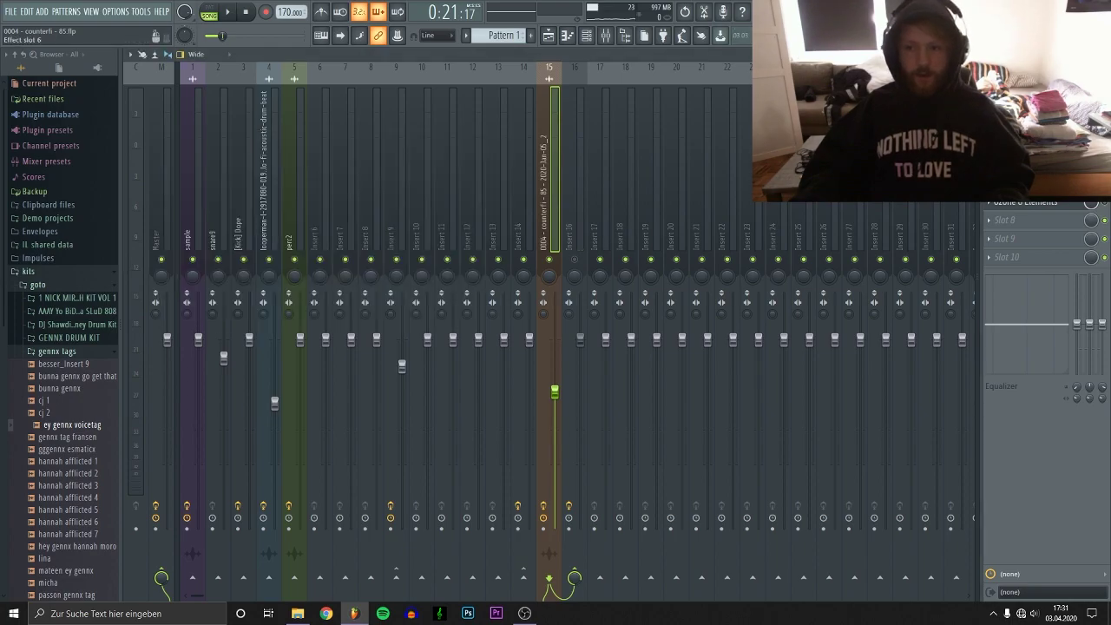
Open Fruity Delay 2 on the recording's insert, play the track to inspect the delay, and close it.
left_click(1023, 183)
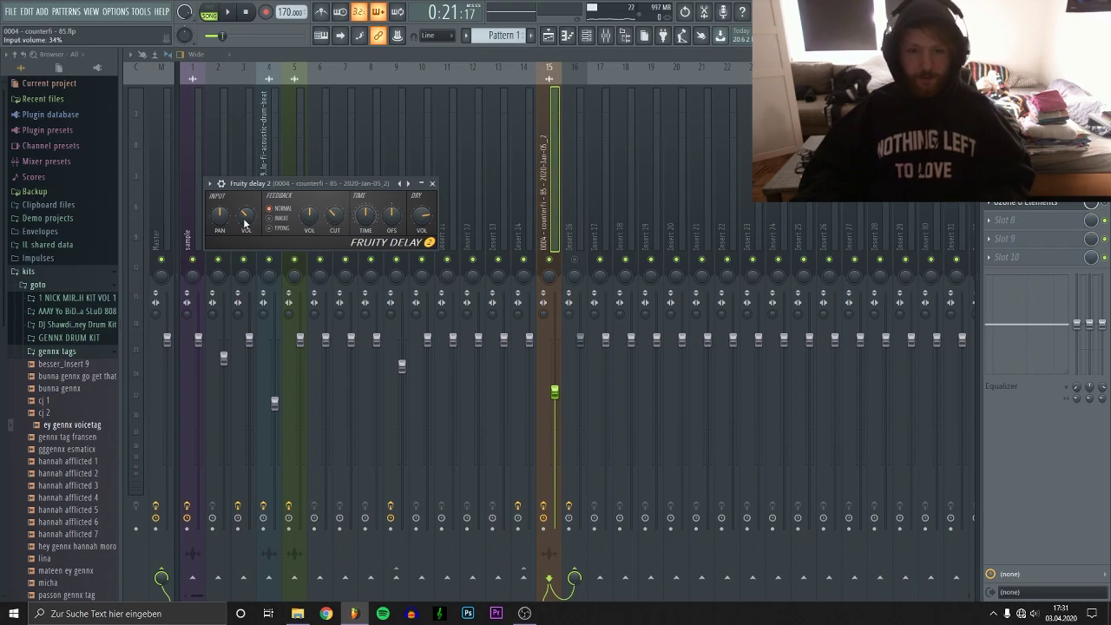
key("space")
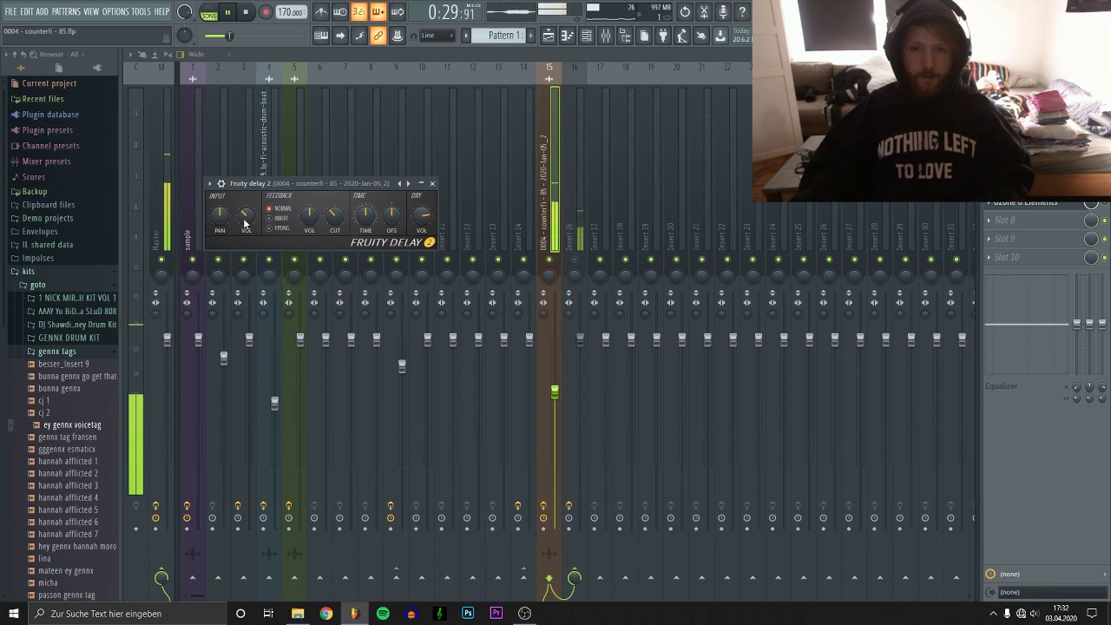
key("space")
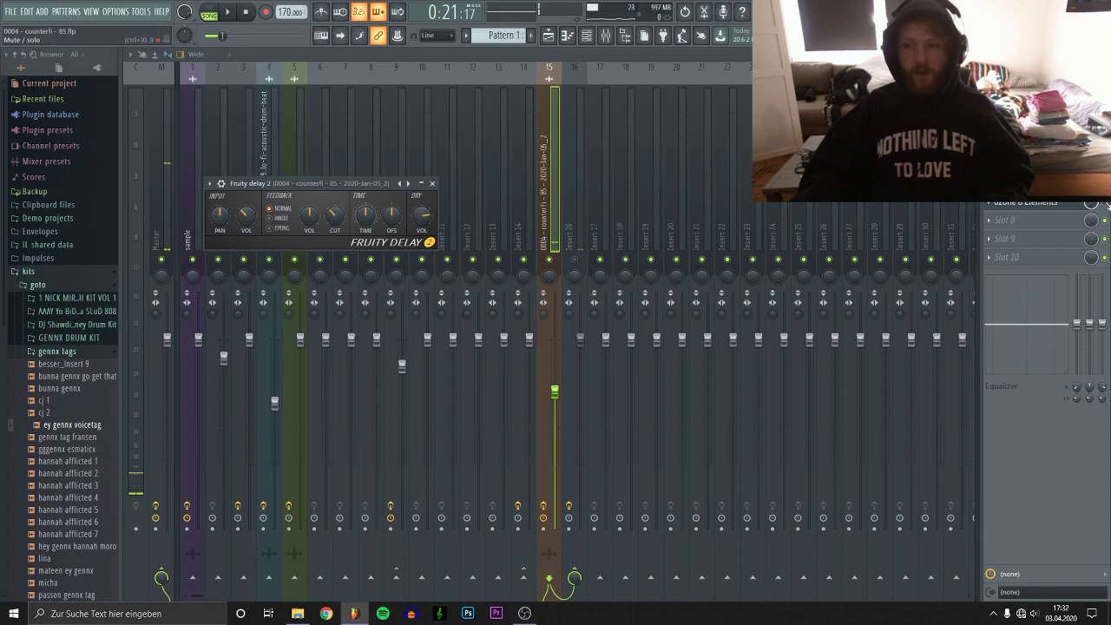
key("Escape")
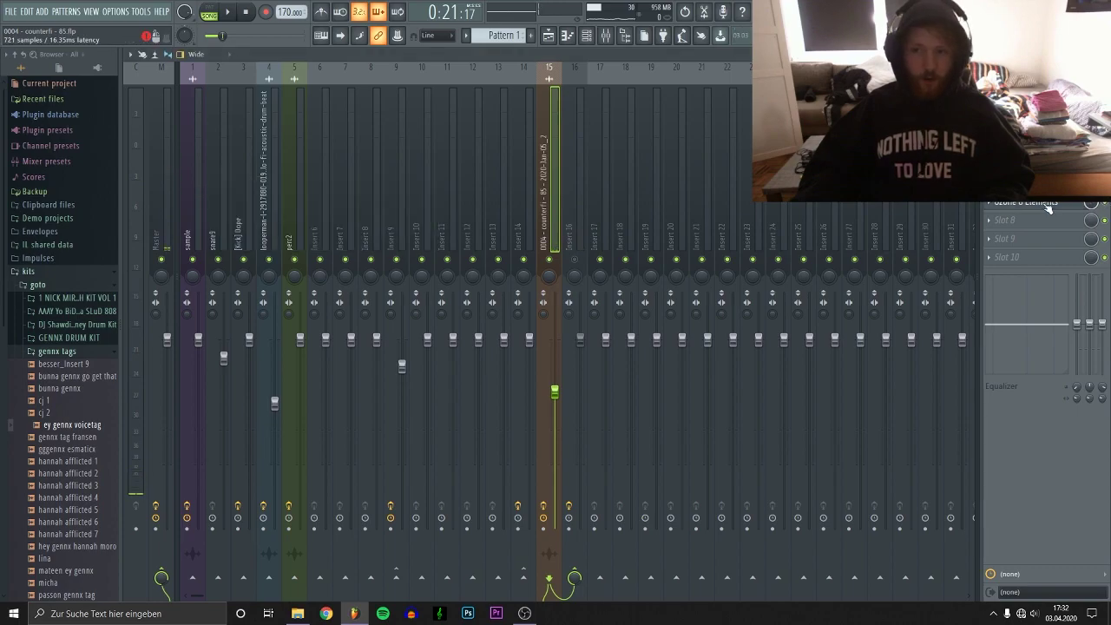
Open Ozone 8 Elements on the recording's insert, play the track to inspect the Imager's width, and close it.
left_click(1011, 205)
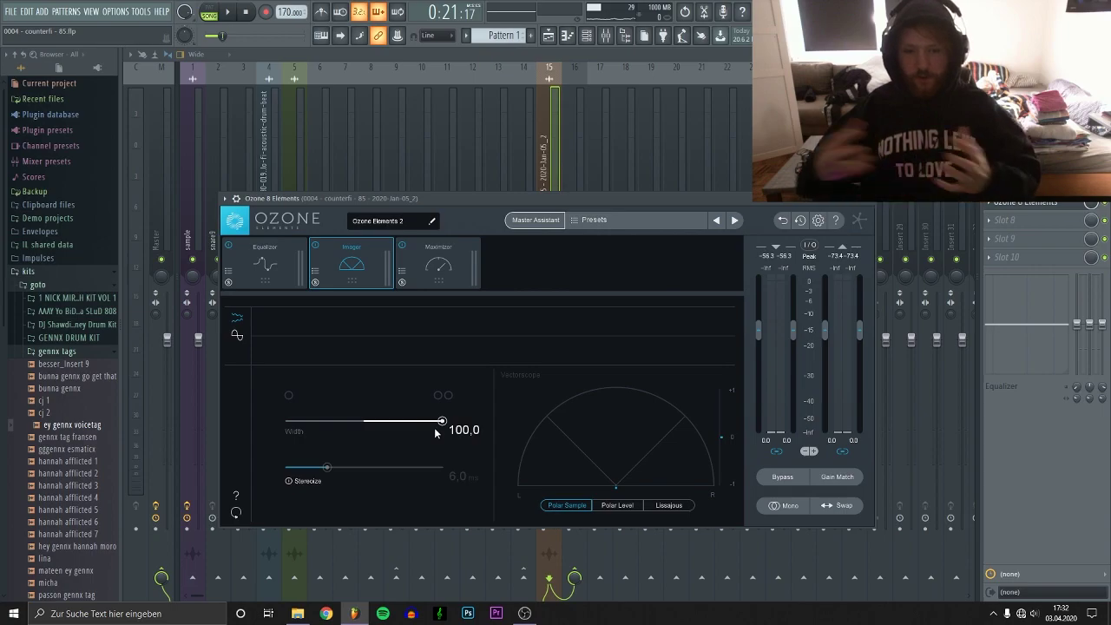
key("space")
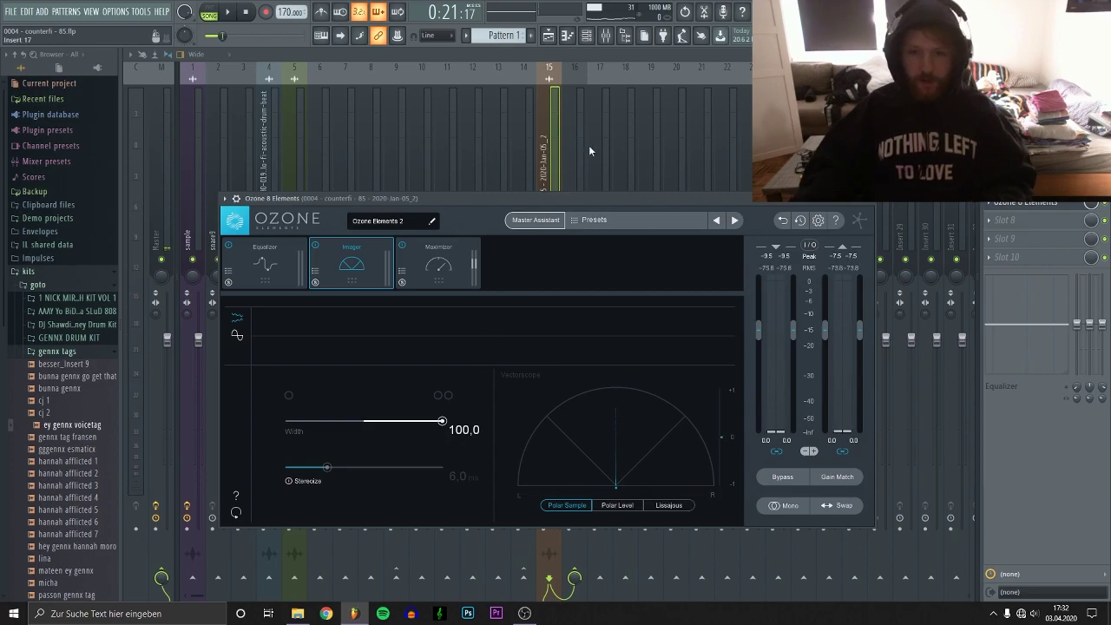
left_click(607, 59)
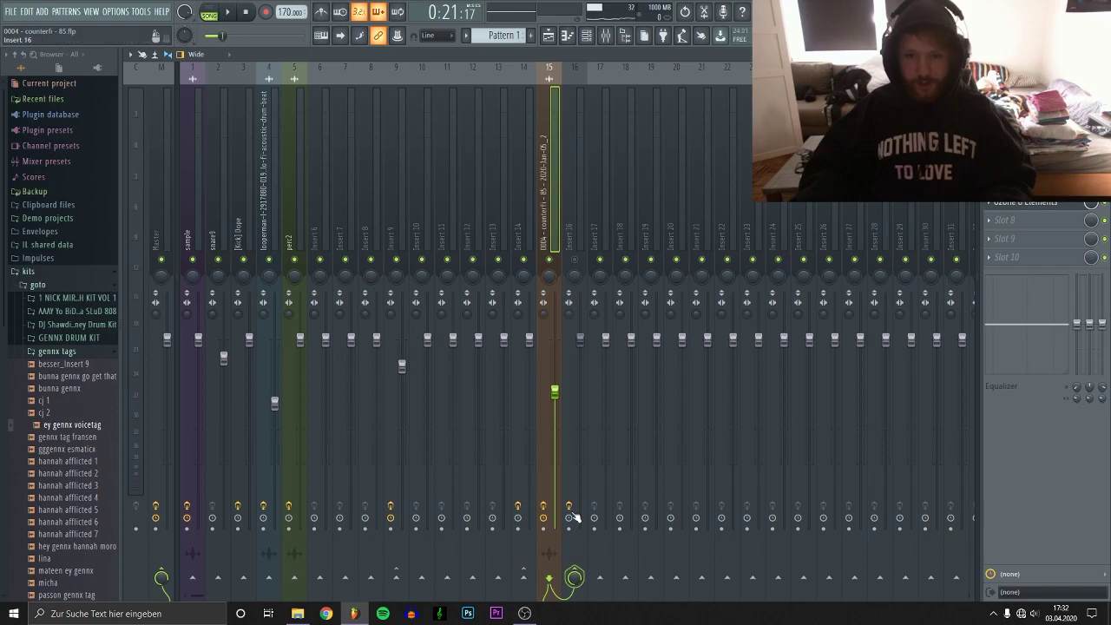
Select Insert 16, open its Fruity Parametric EQ 2 to inspect the low and high cuts, and close it.
left_click(578, 235)
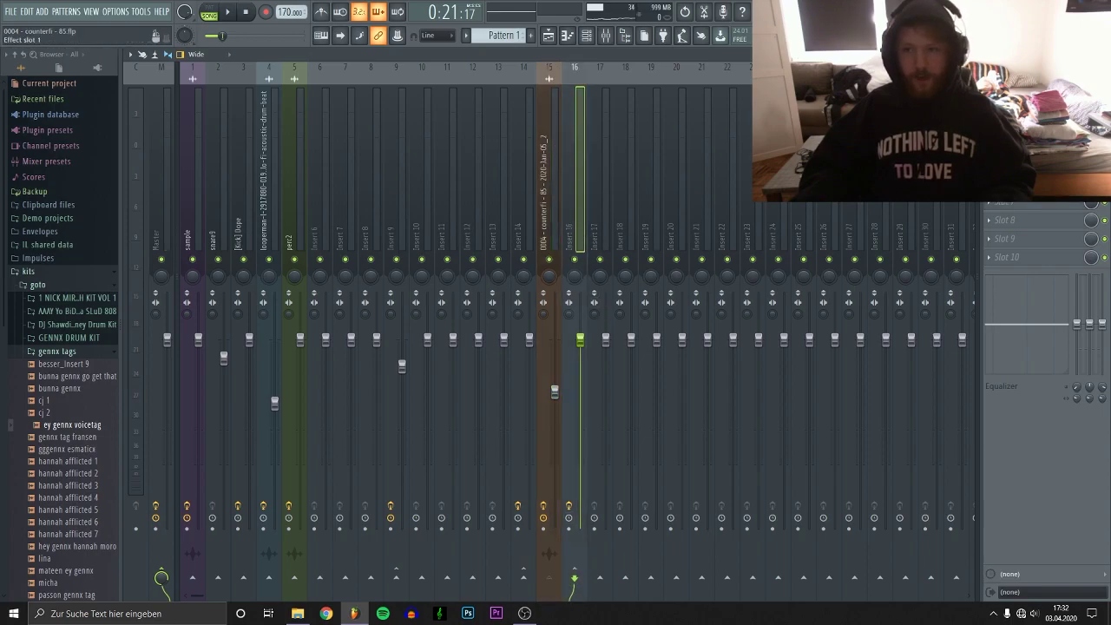
left_click(1024, 92)
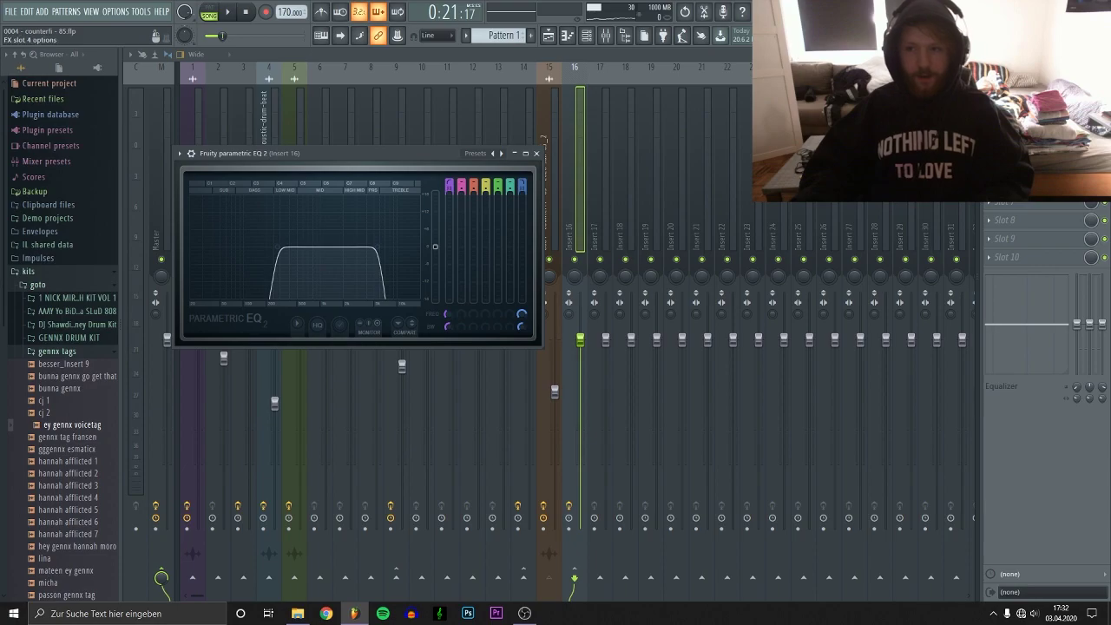
key("Escape")
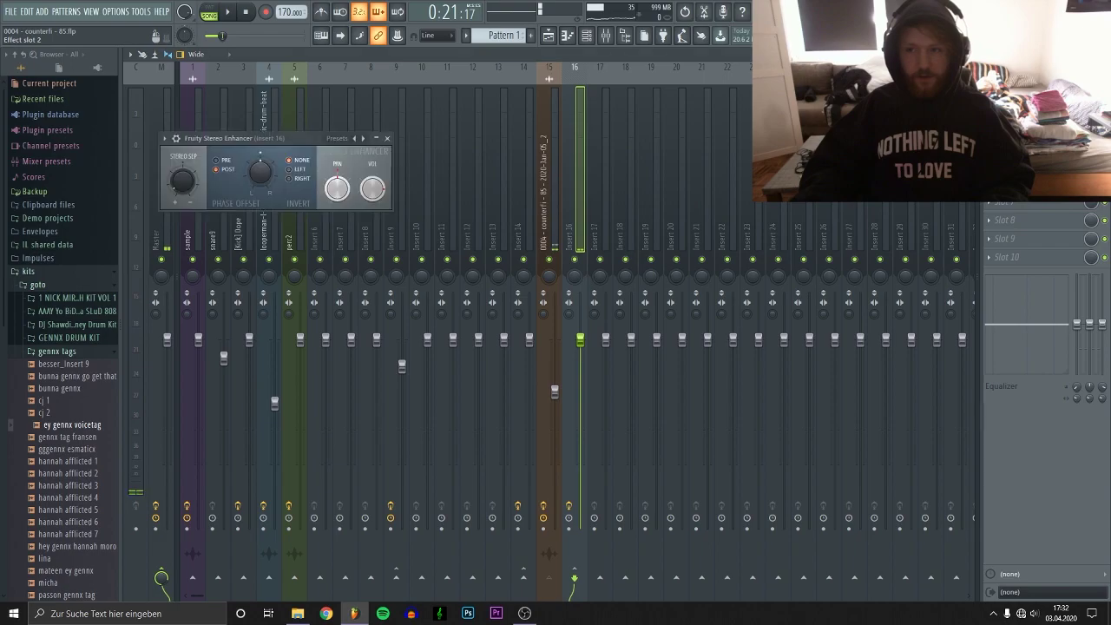
Open the Fruity Stereo Enhancer and Fruity Delay 2 on Insert 16 in turn, playing the track to inspect each one.
left_click(1015, 110)
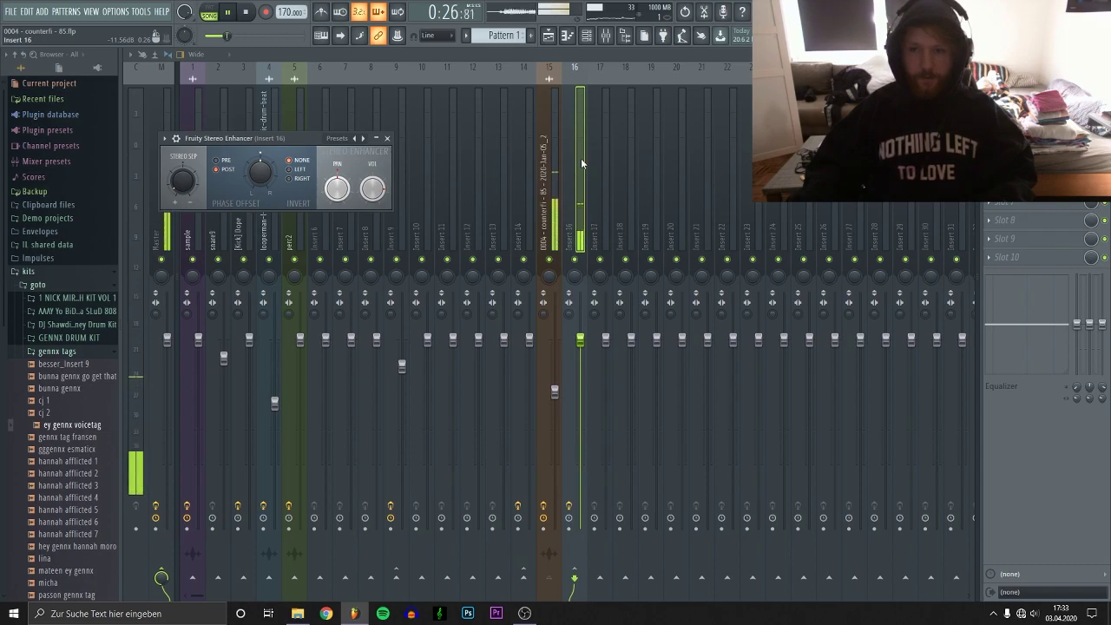
key("space")
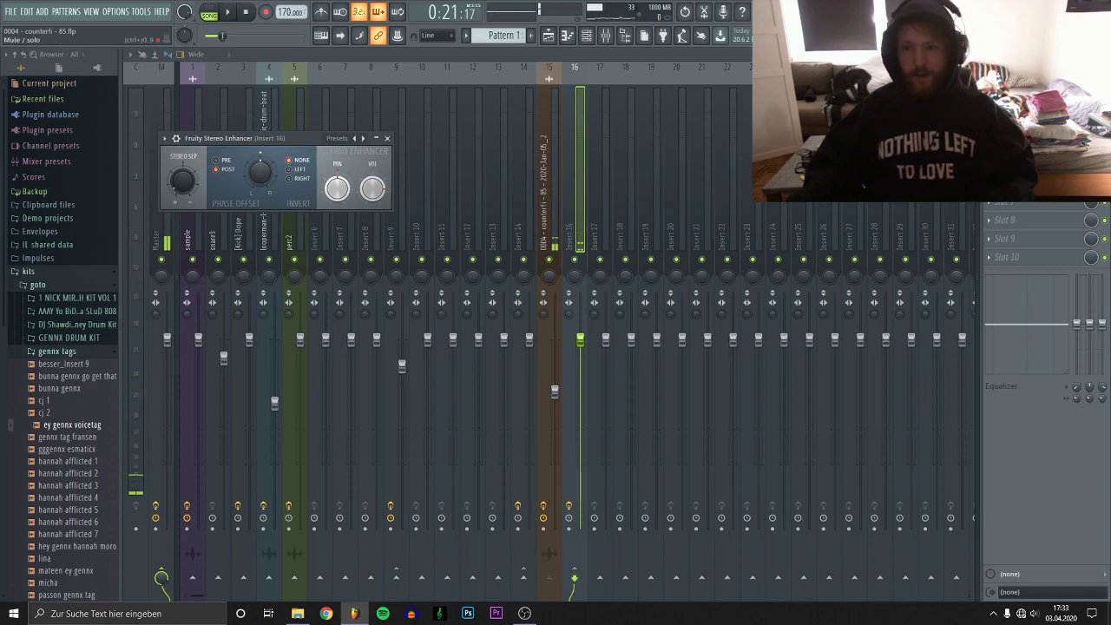
key("Escape")
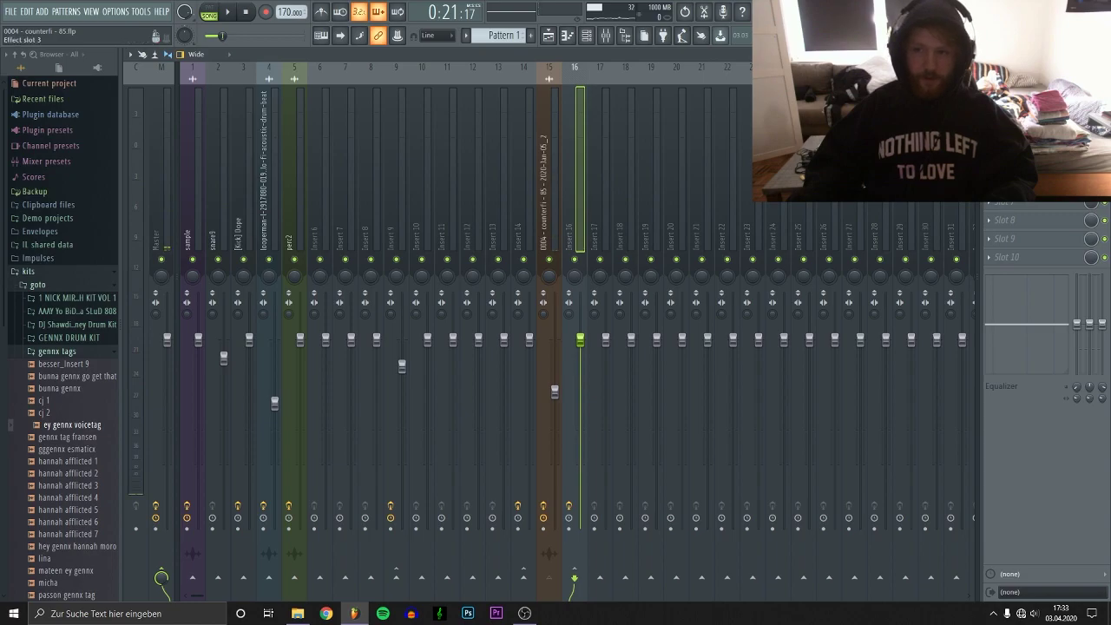
left_click(1011, 128)
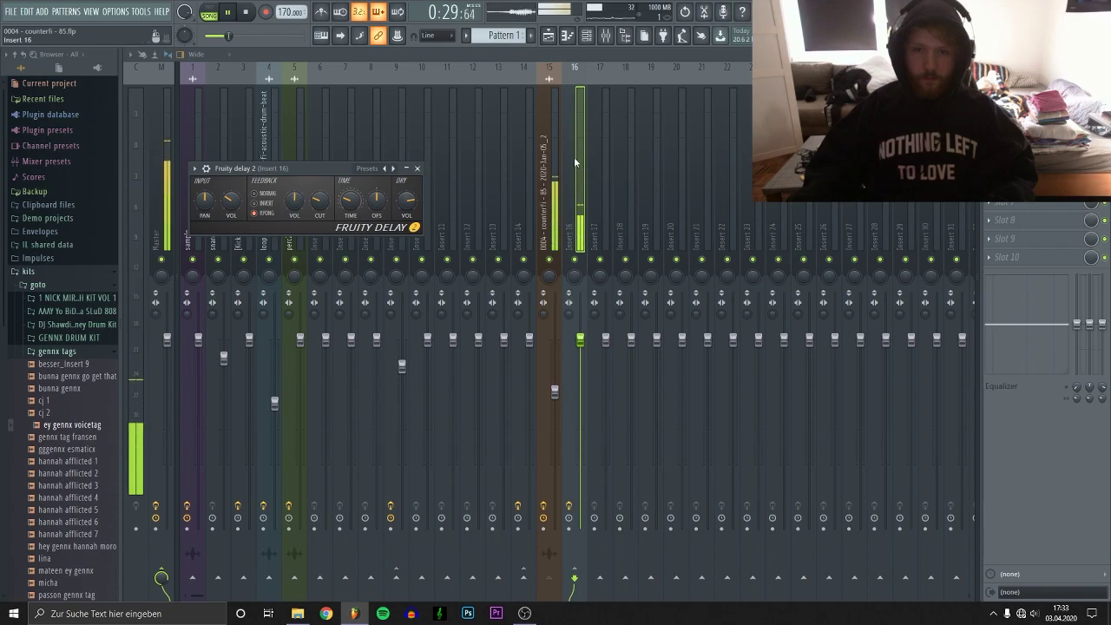
key("space")
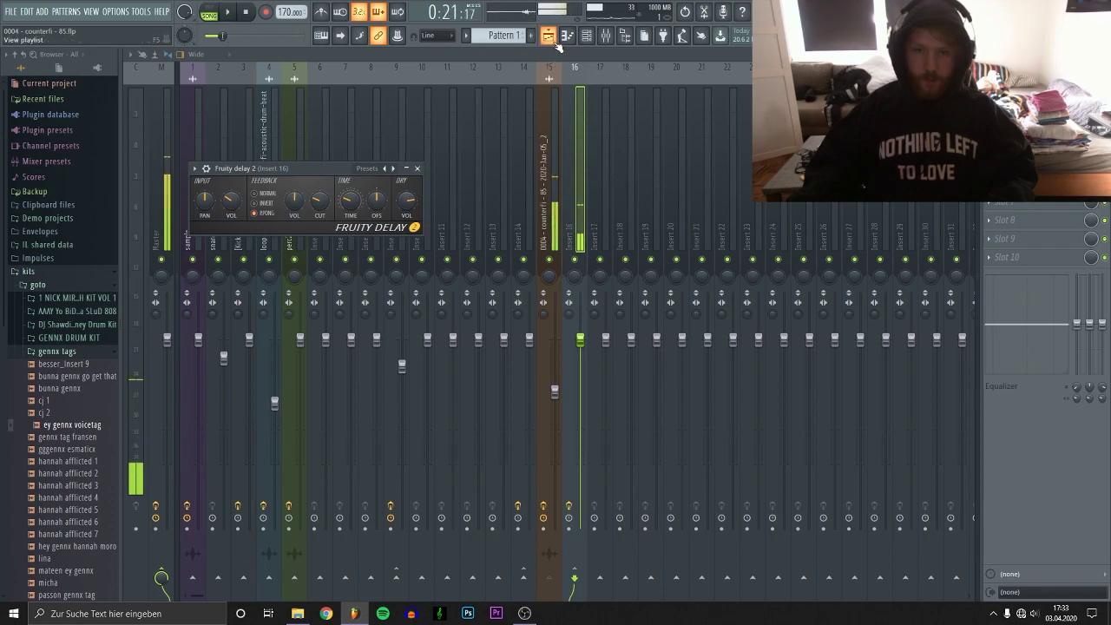
Return to the playlist and unsolo Track 4 so all tracks are active again.
left_click(548, 37)
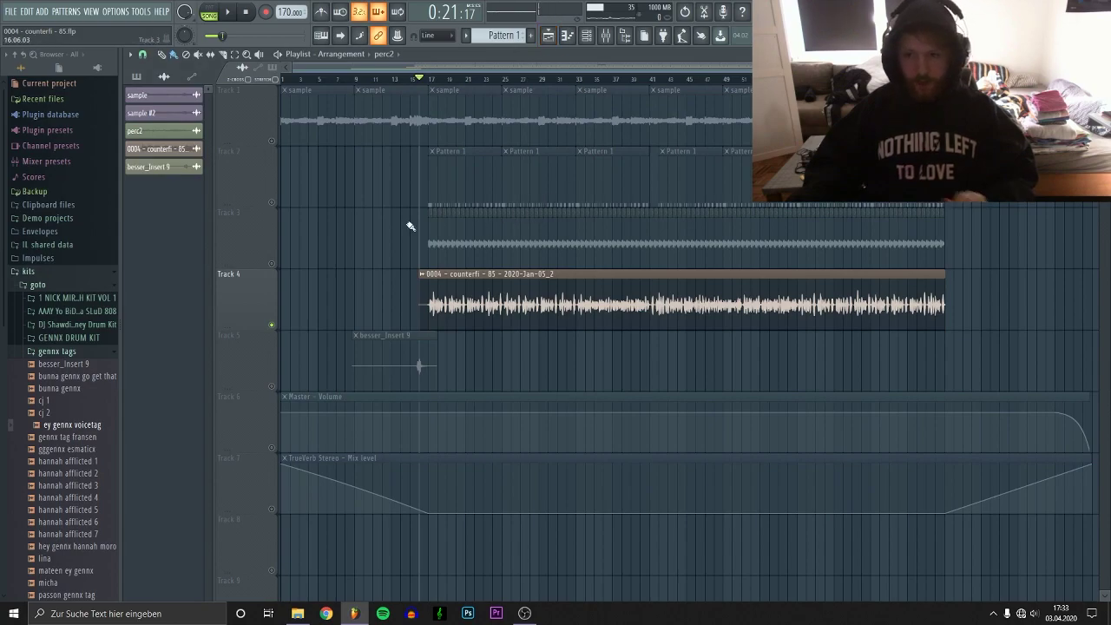
right_click(272, 326)
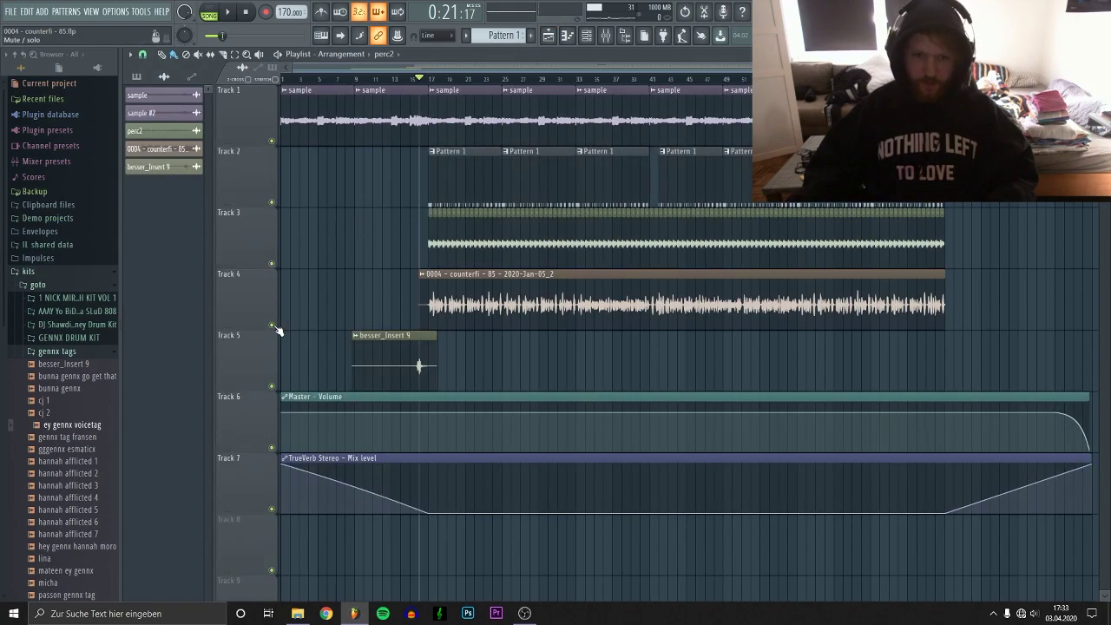
Solo Track 5, play the besser_Insert 9 voice tag from about bar 15, and unsolo the track.
left_click_drag(416, 79, 412, 80)
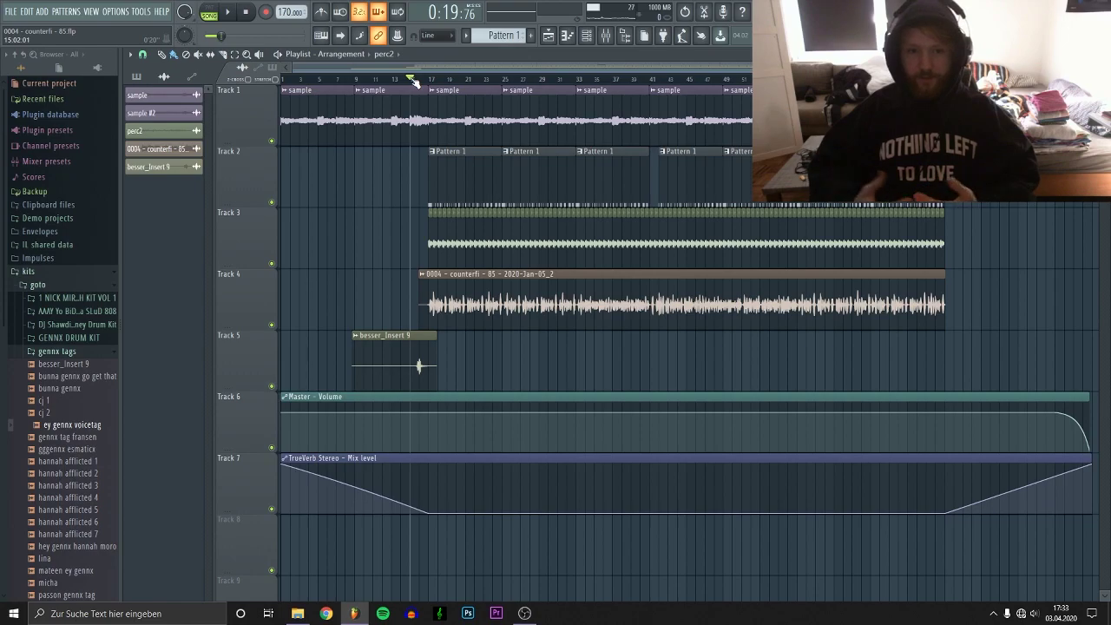
right_click(272, 387)
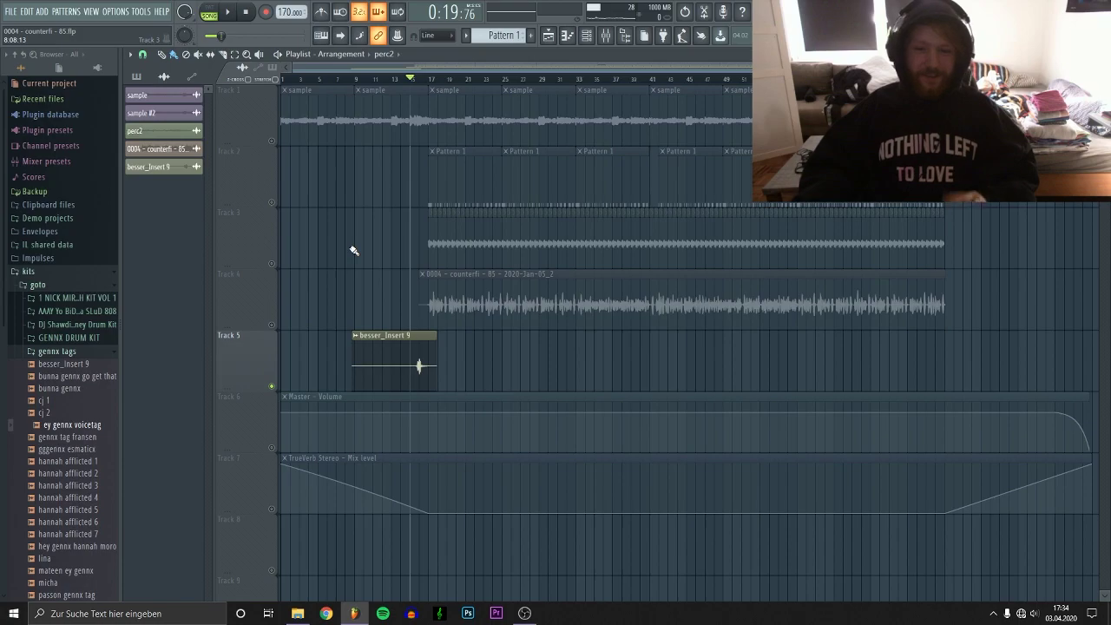
key("space")
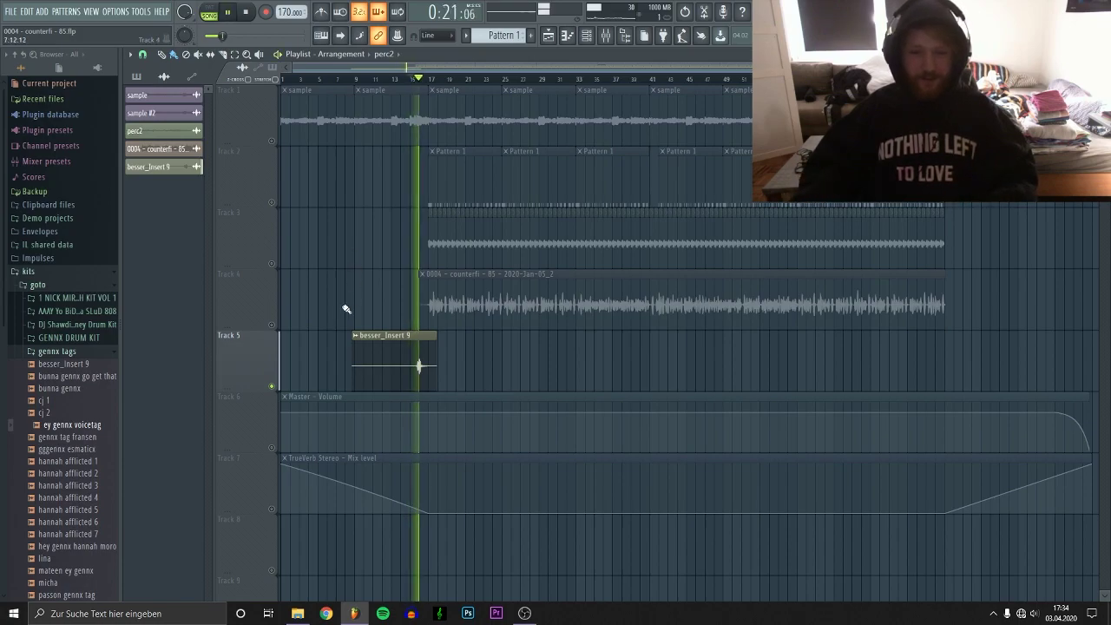
key("space")
right_click(278, 387)
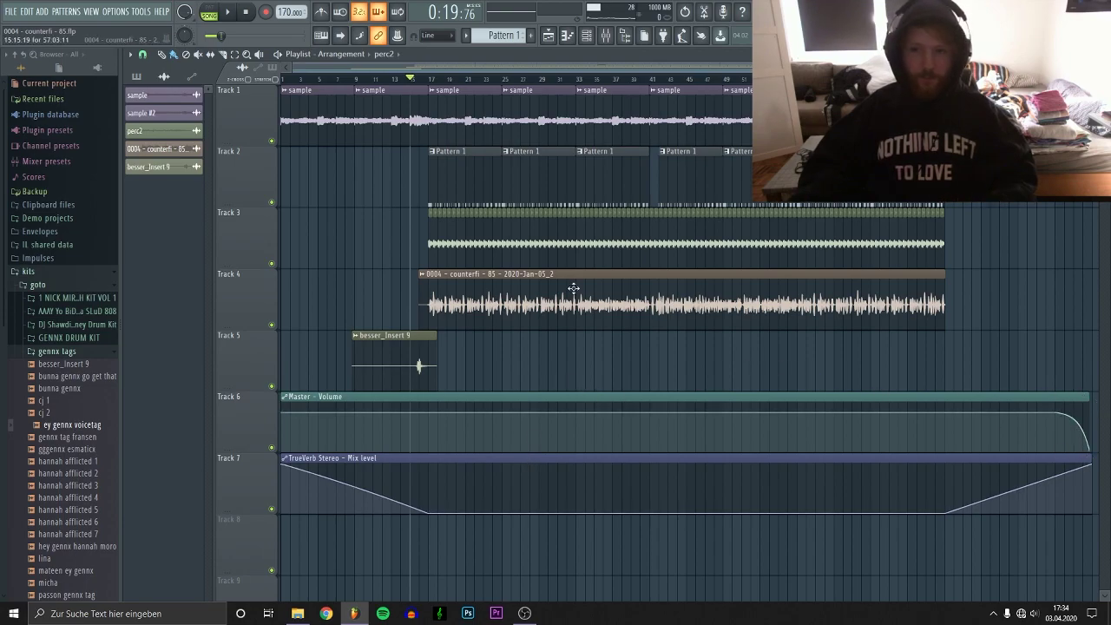
Reset the song position to the start, then open the Master track's Fruity Parametric EQ 2, inspect its curve and close it.
left_click(253, 10)
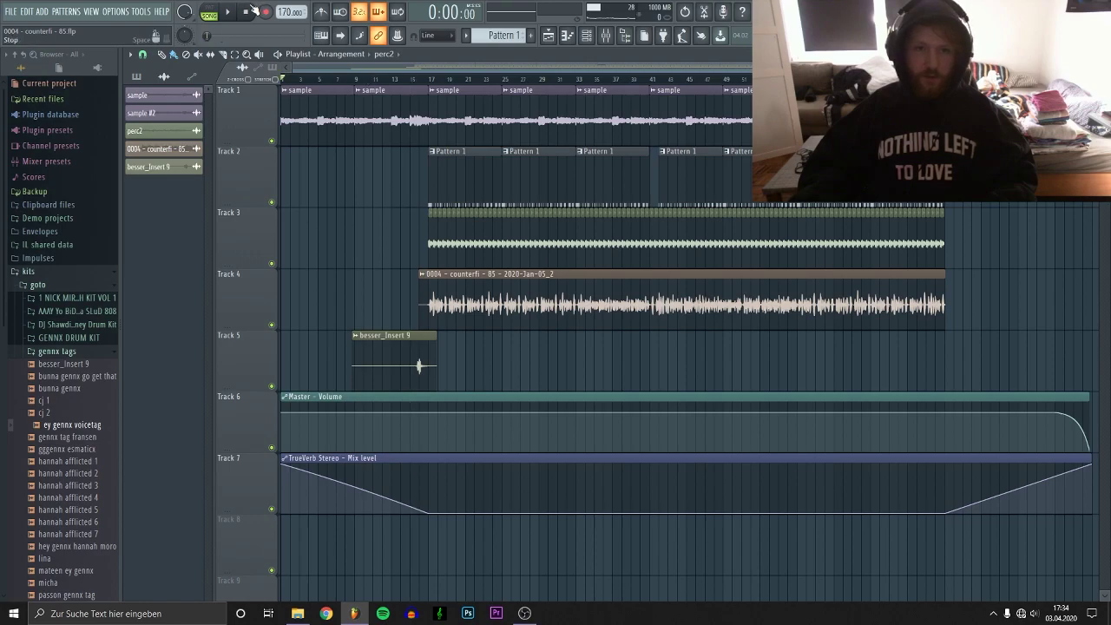
left_click(615, 40)
left_click(167, 179)
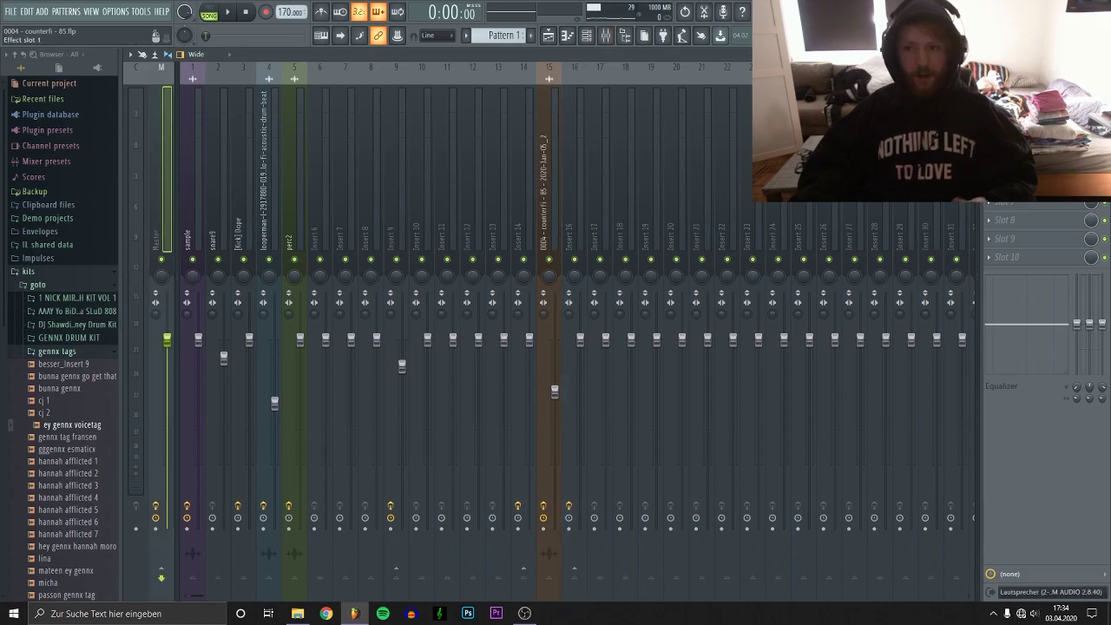
left_click(1019, 92)
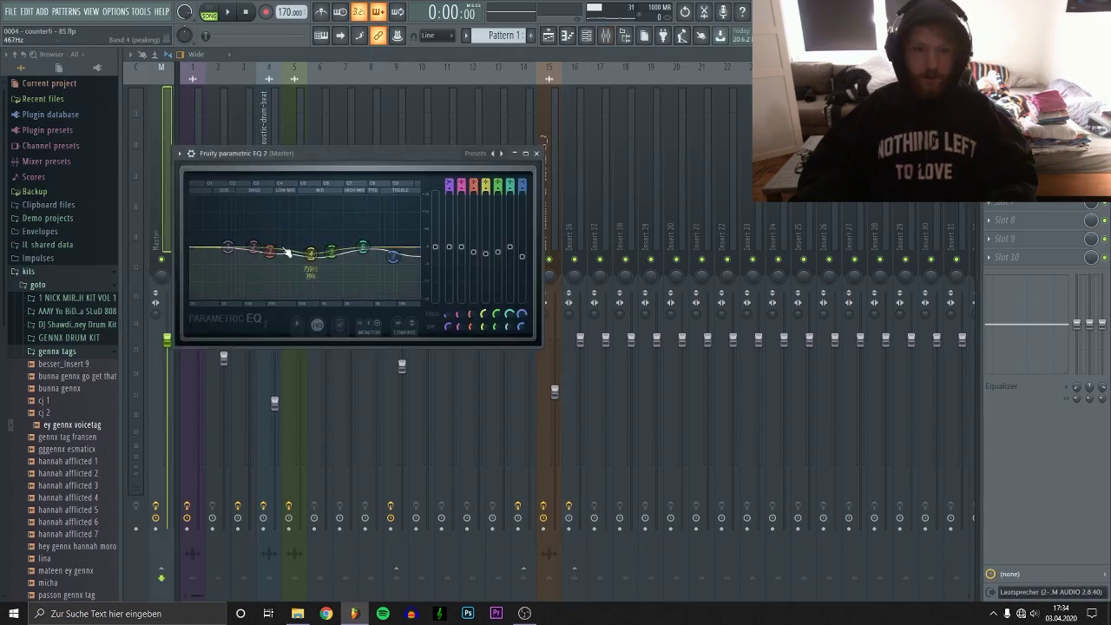
key("Escape")
Compare the band and master curves of Maximus on the Master track, close it and open Ozone 8 Elements to view its Maximizer.
left_click(981, 199)
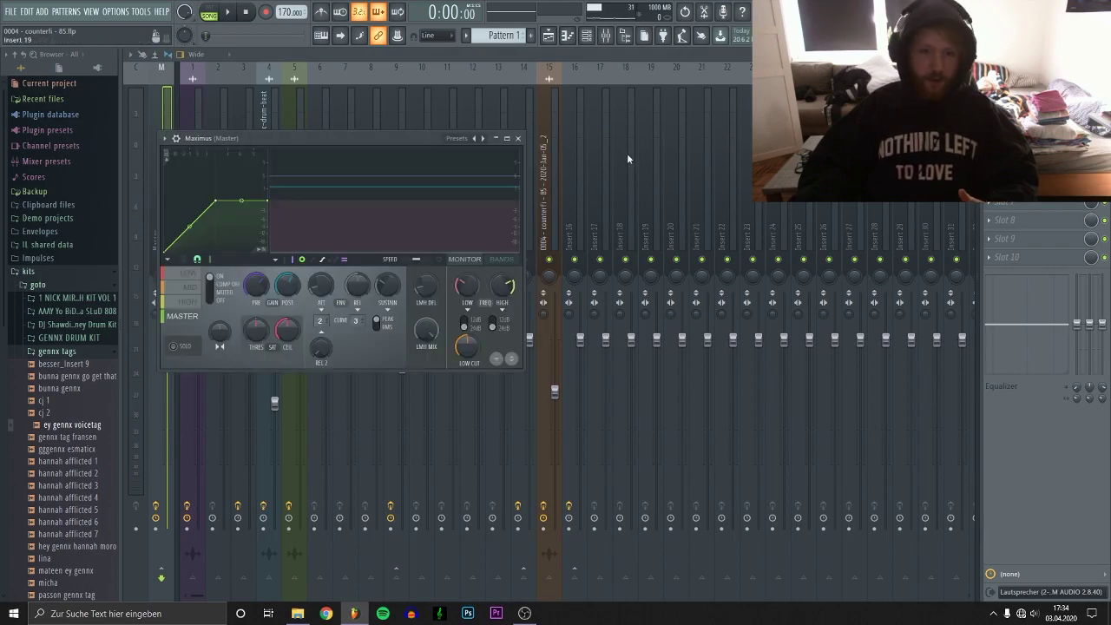
left_click(200, 301)
left_click(190, 275)
left_click(192, 317)
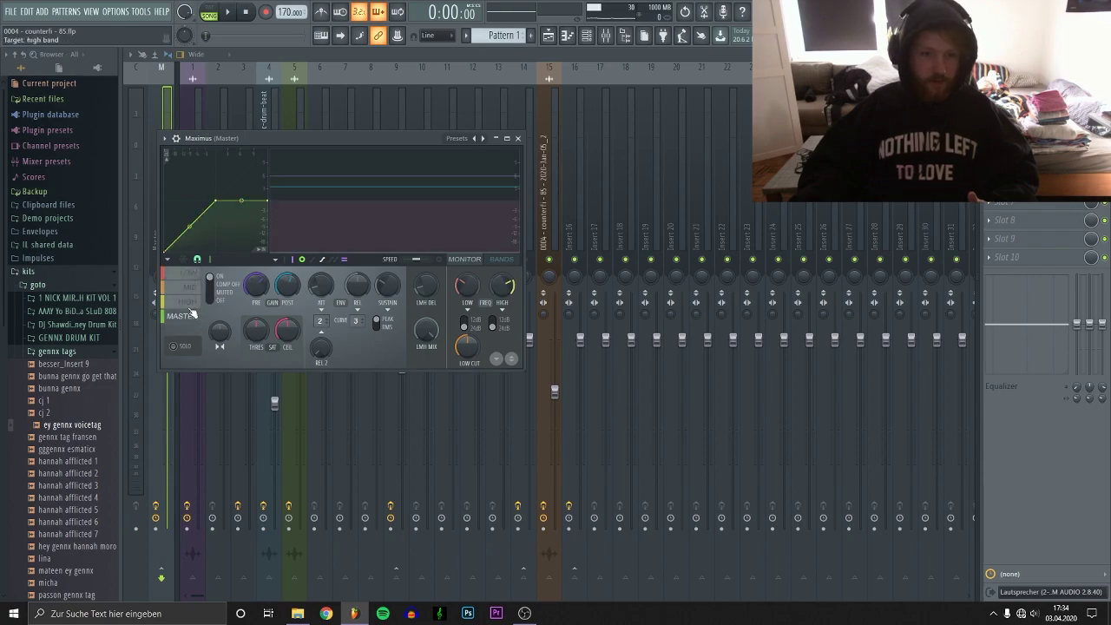
left_click(191, 274)
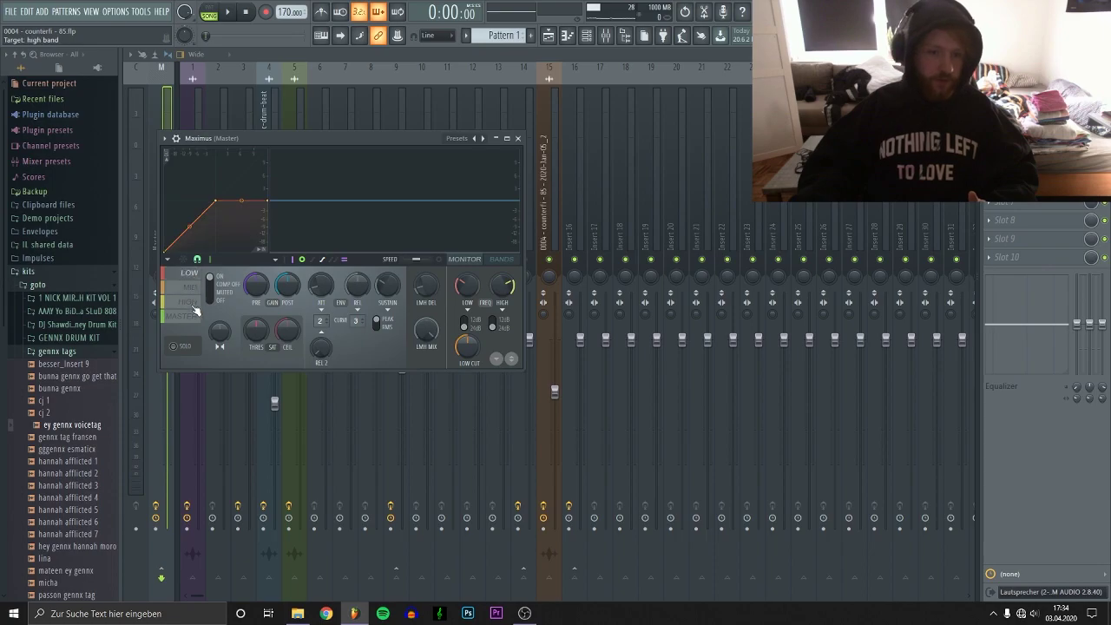
left_click(196, 315)
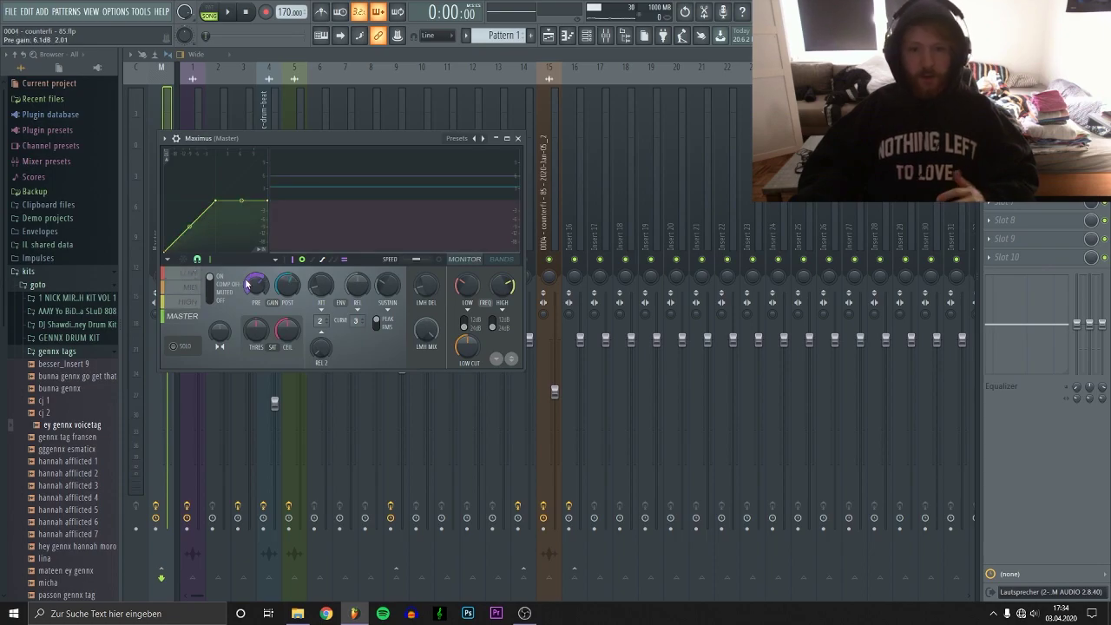
left_click(517, 138)
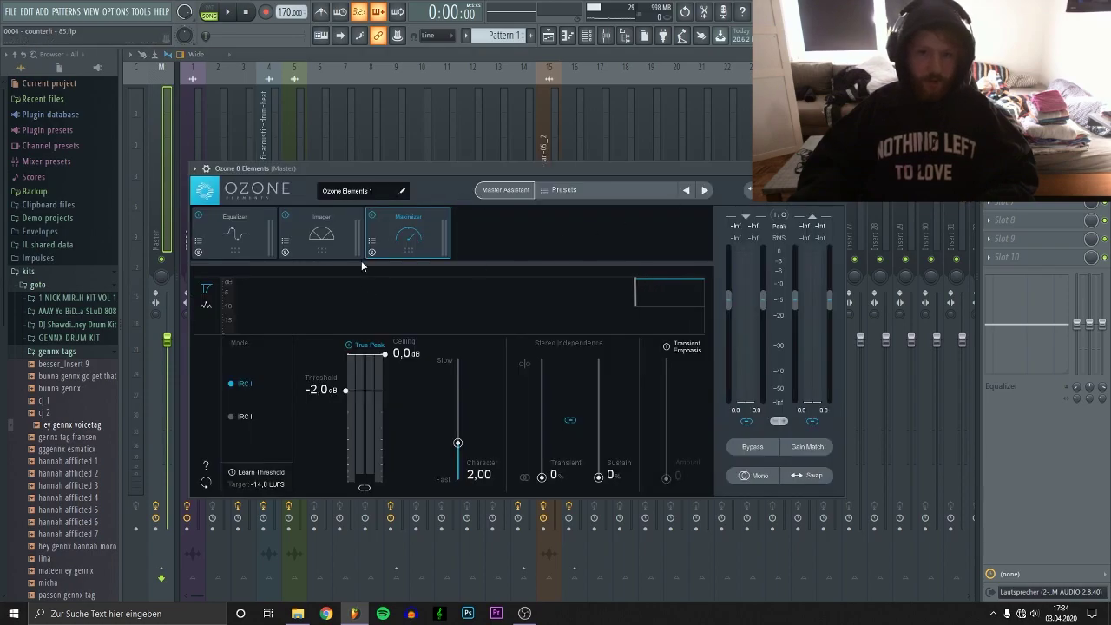
Return to the playlist and play the full arrangement from the start.
left_click(561, 36)
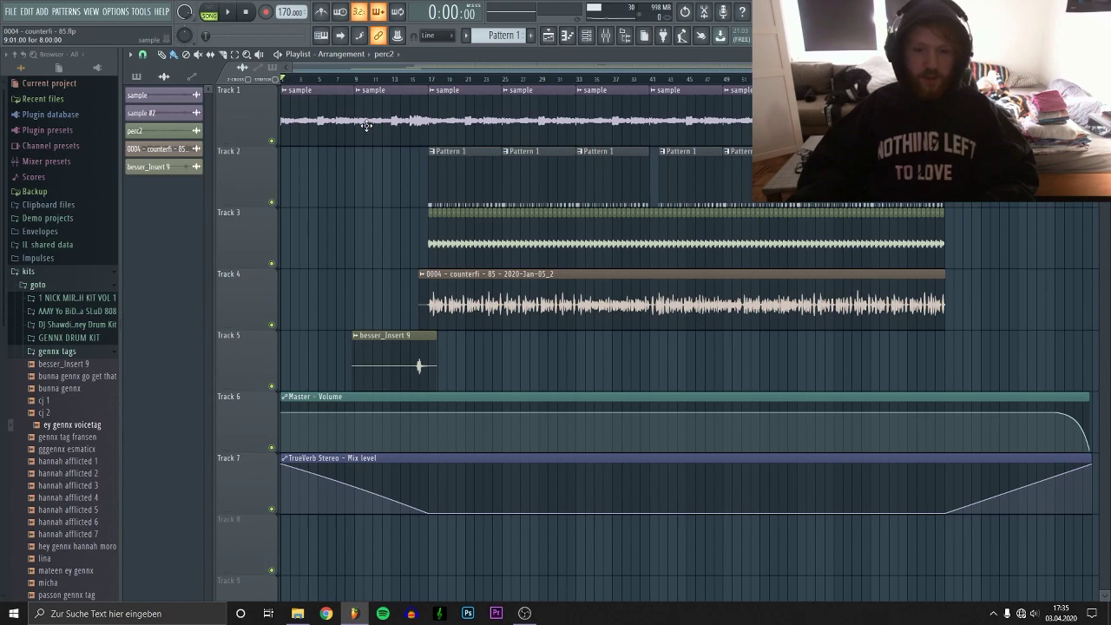
key("space")
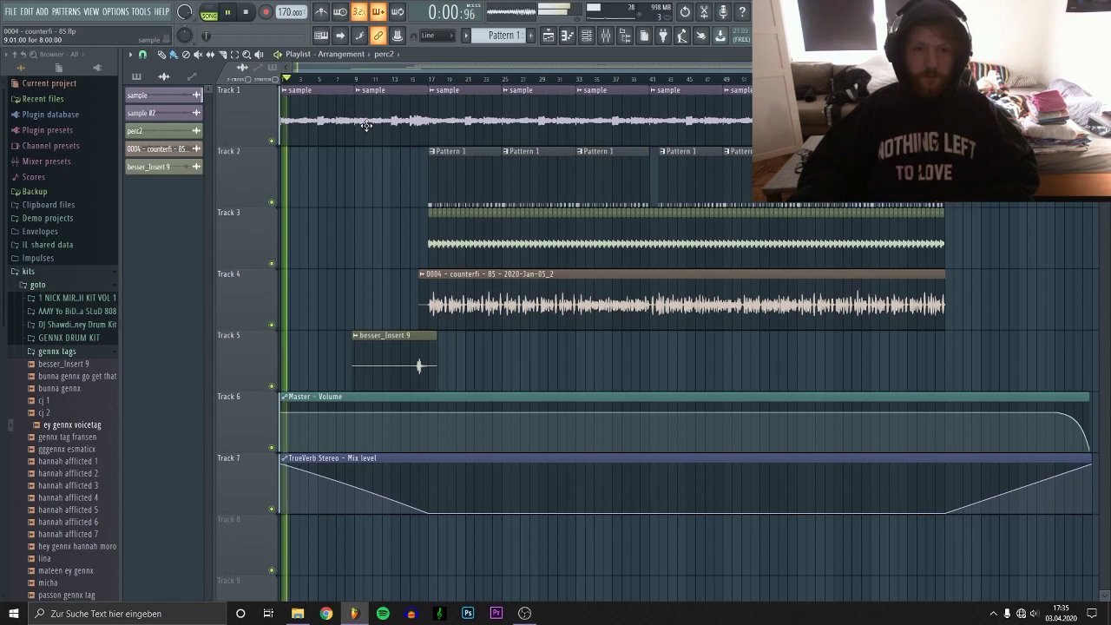